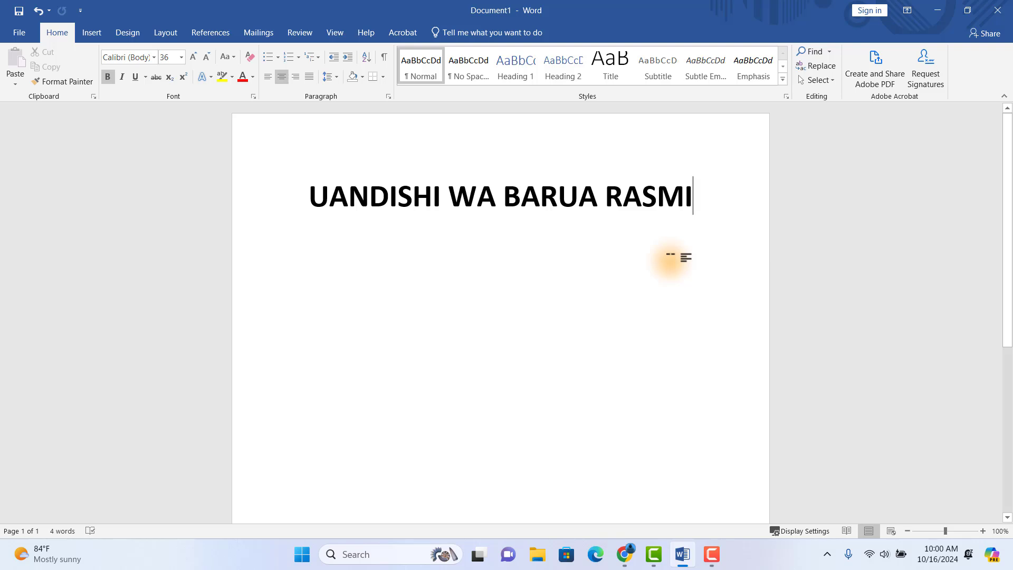
- Delete the title and switch the text to non-bold 14 pt Times New Roman
{"action": "left_click_drag", "start_coordinate": [714, 194], "coordinate": [190, 188]}
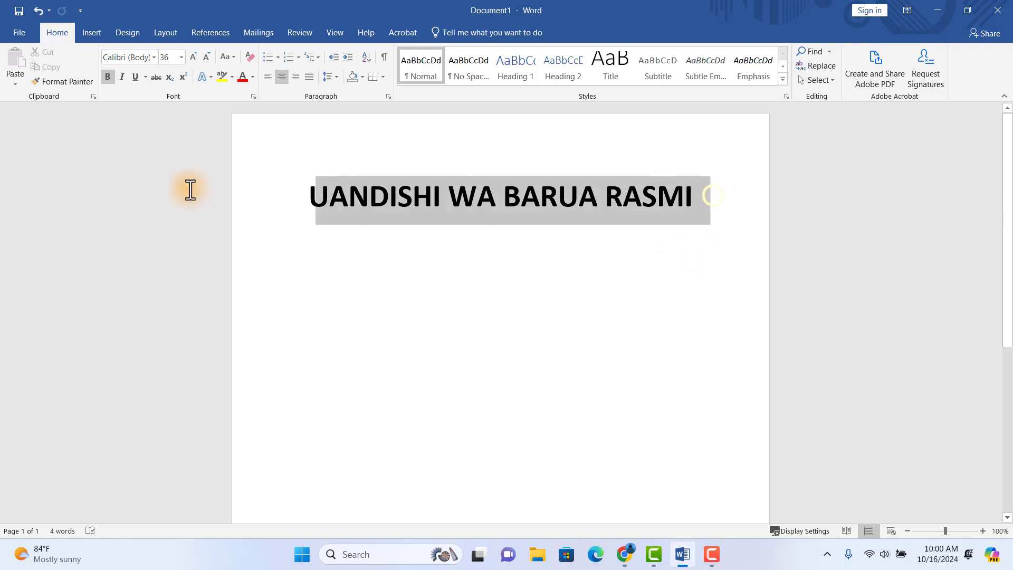
{"action": "key", "text": "Delete"}
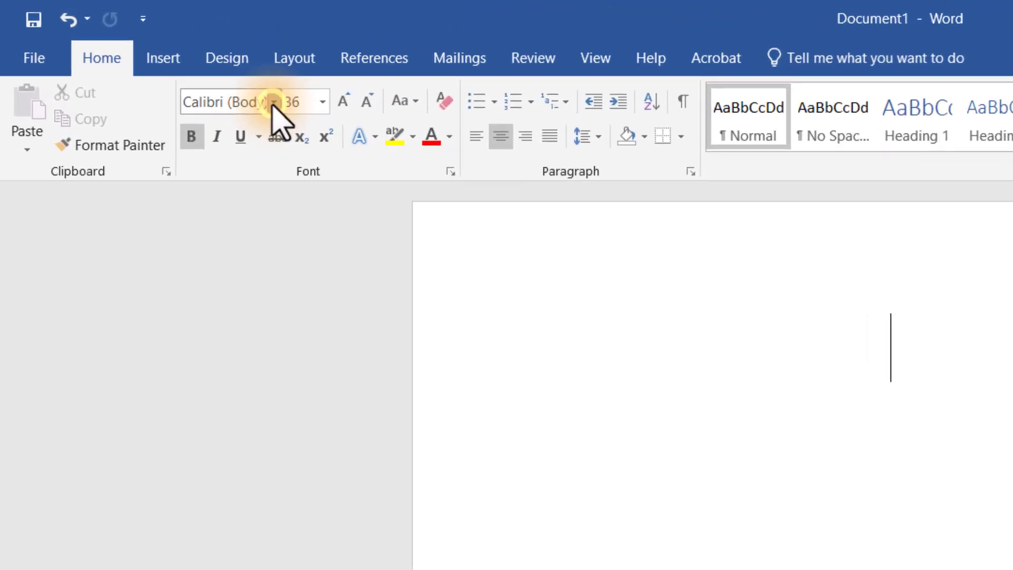
{"action": "left_click", "coordinate": [273, 103]}
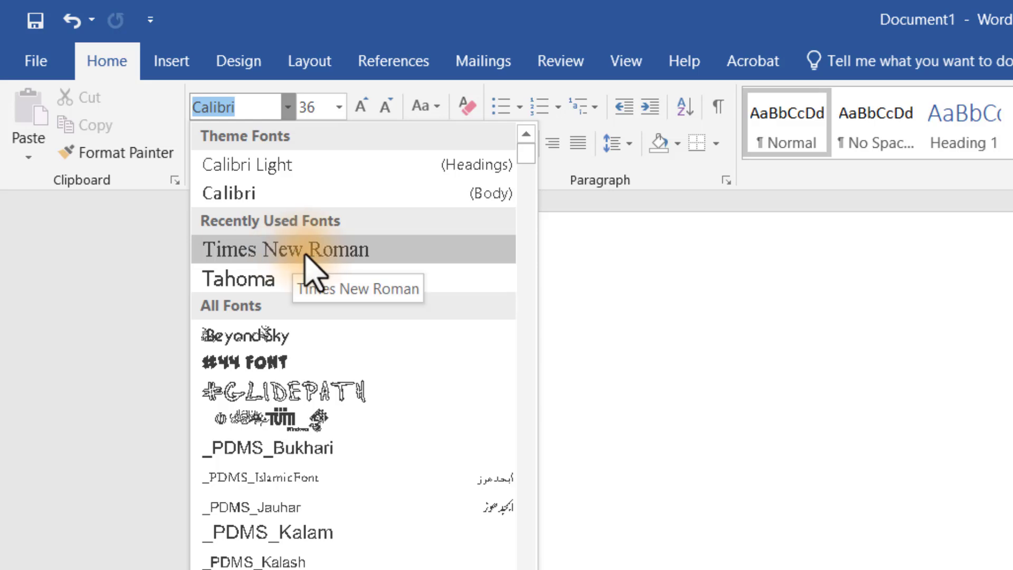
{"action": "left_click", "coordinate": [304, 250]}
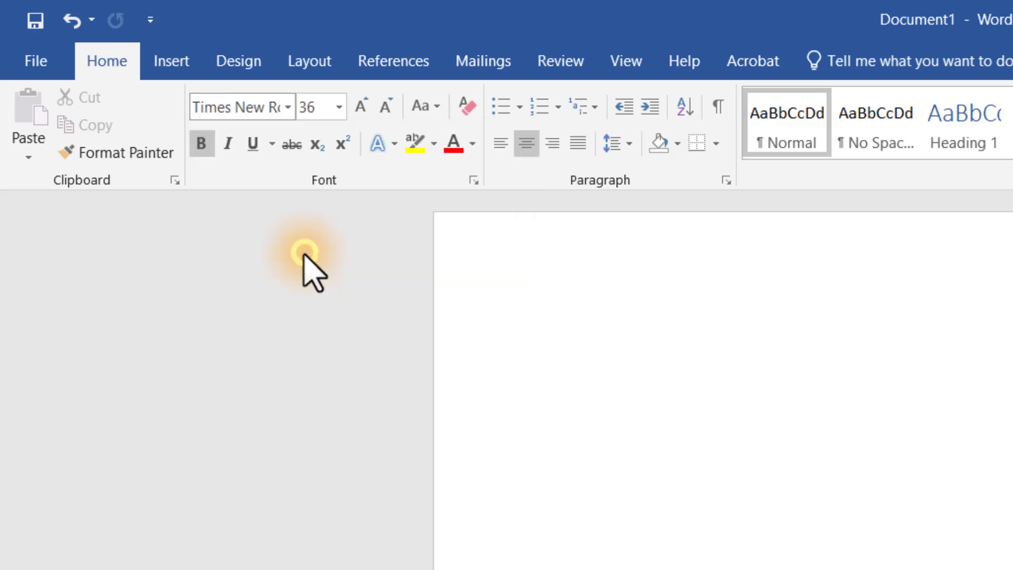
{"action": "left_click", "coordinate": [338, 107]}
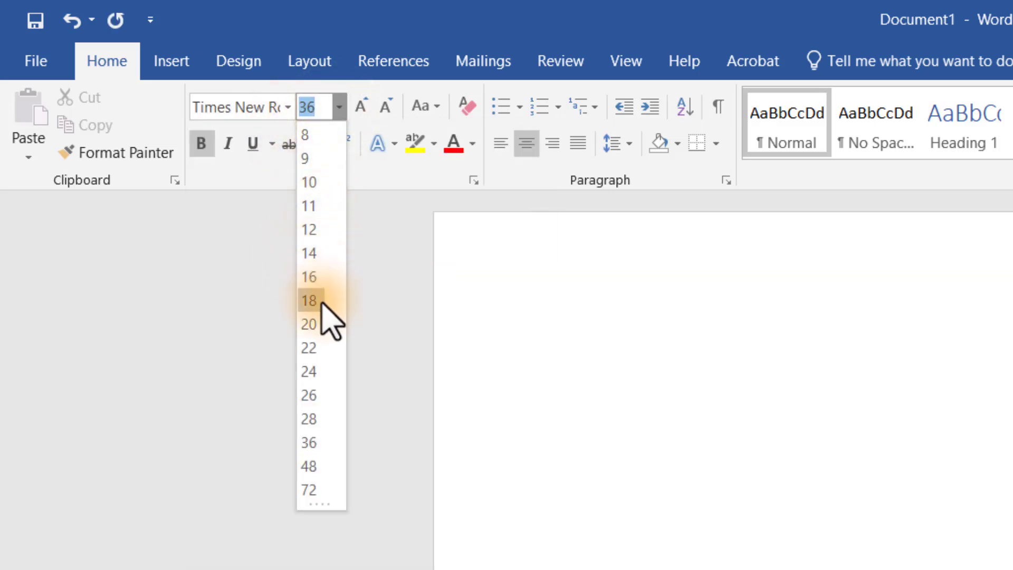
{"action": "left_click", "coordinate": [310, 252]}
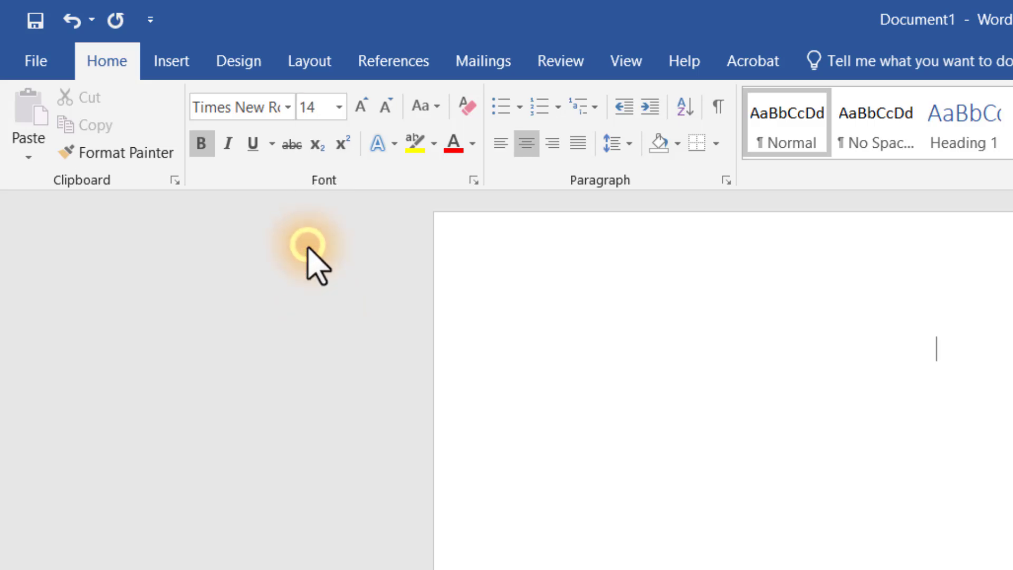
{"action": "left_click", "coordinate": [201, 143]}
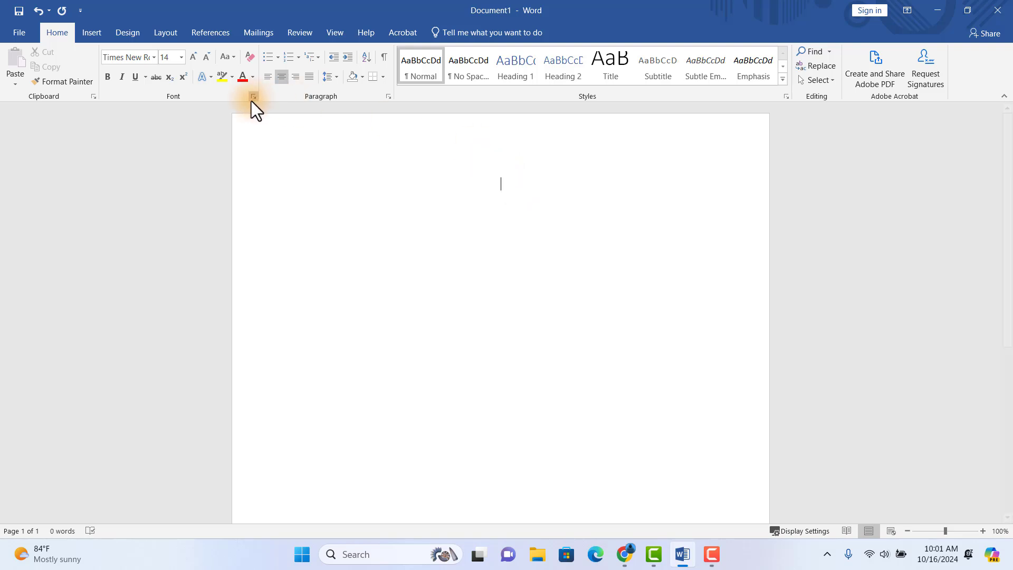
- Type the right-aligned sender address lines 'Mtaa wa Uhuru,' and 'Dar es Salaam, Tanzania.'
{"action": "left_click", "coordinate": [296, 81]}
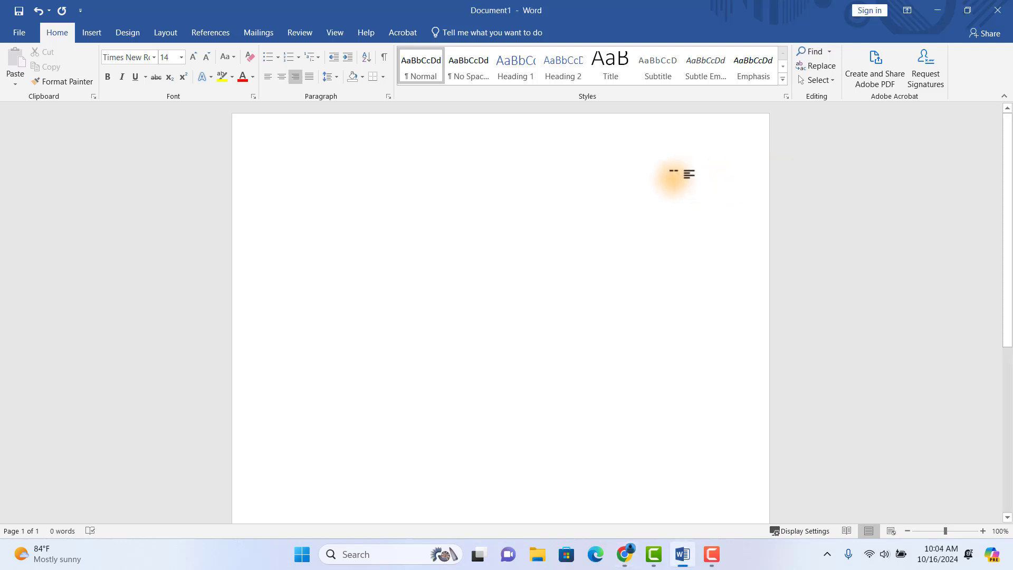
{"action": "type", "text": "taa wa Uhuru,"}
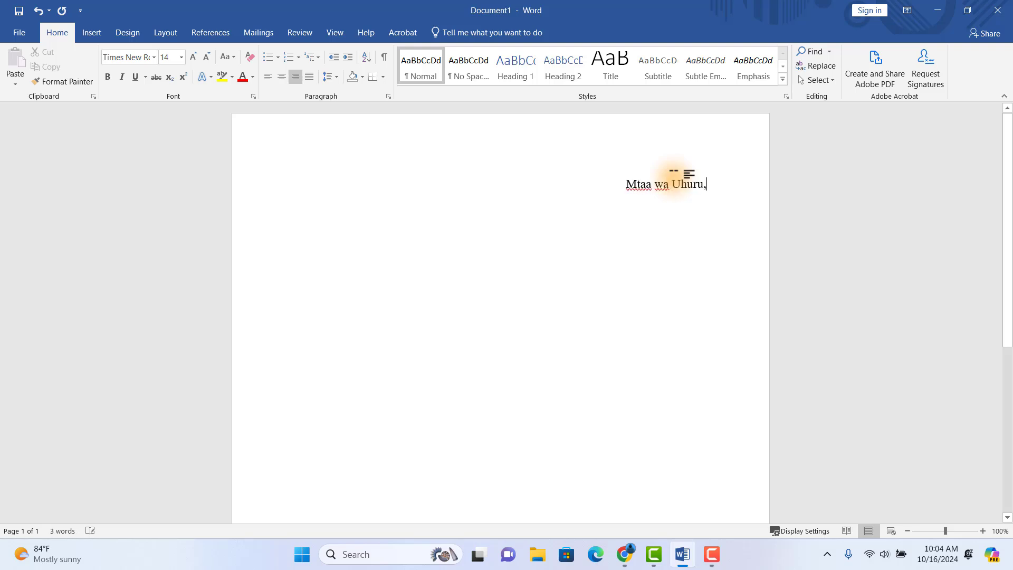
{"action": "key", "text": "Return"}
{"action": "type", "text": "Dar es Salaam"}
{"action": "type", "text": ", "}
{"action": "type", "text": "Tanzania."}
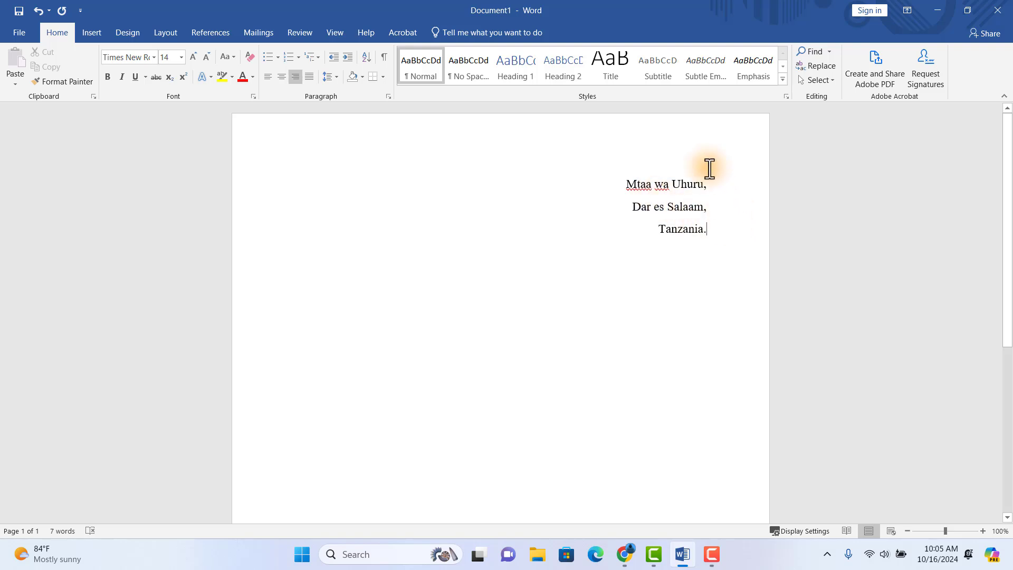
{"action": "key", "text": "Return"}
- Add the date '15 Oktoba 2024' below the address, without a trailing period
{"action": "left_click", "coordinate": [715, 252]}
{"action": "type", "text": "15"}
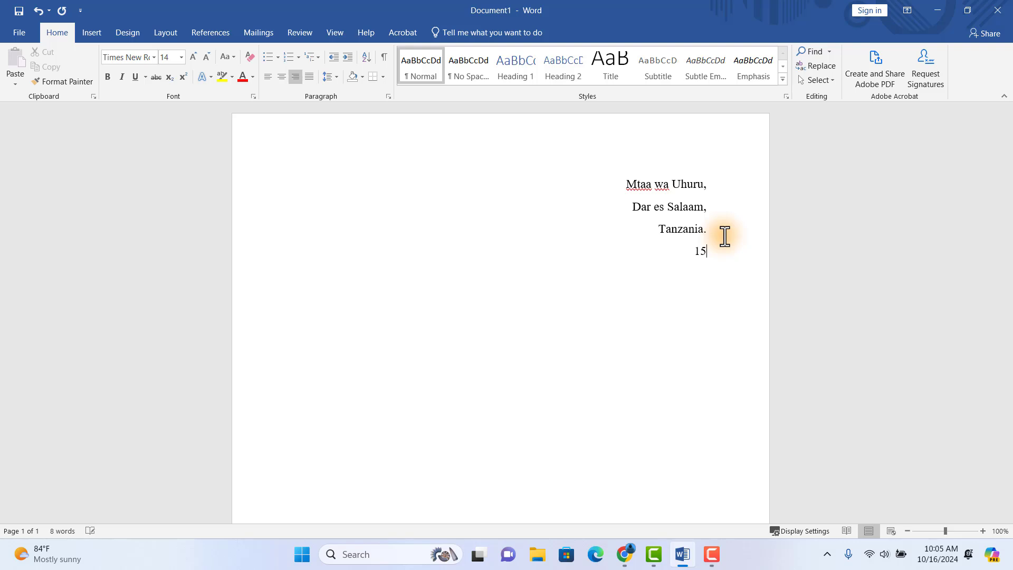
{"action": "type", "text": " Oktoba 2024."}
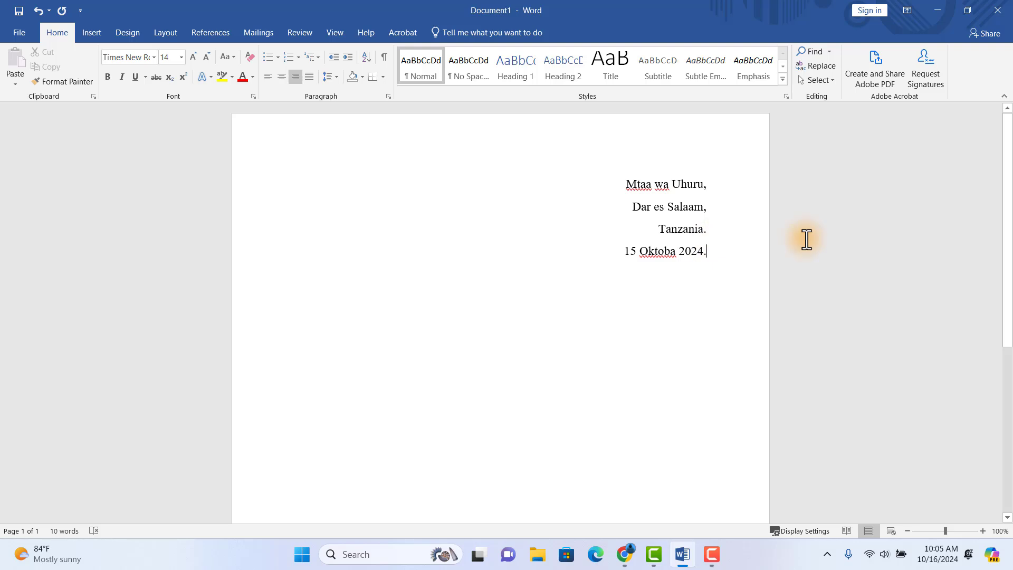
{"action": "key", "text": "BackSpace"}
{"action": "key", "text": "Return"}
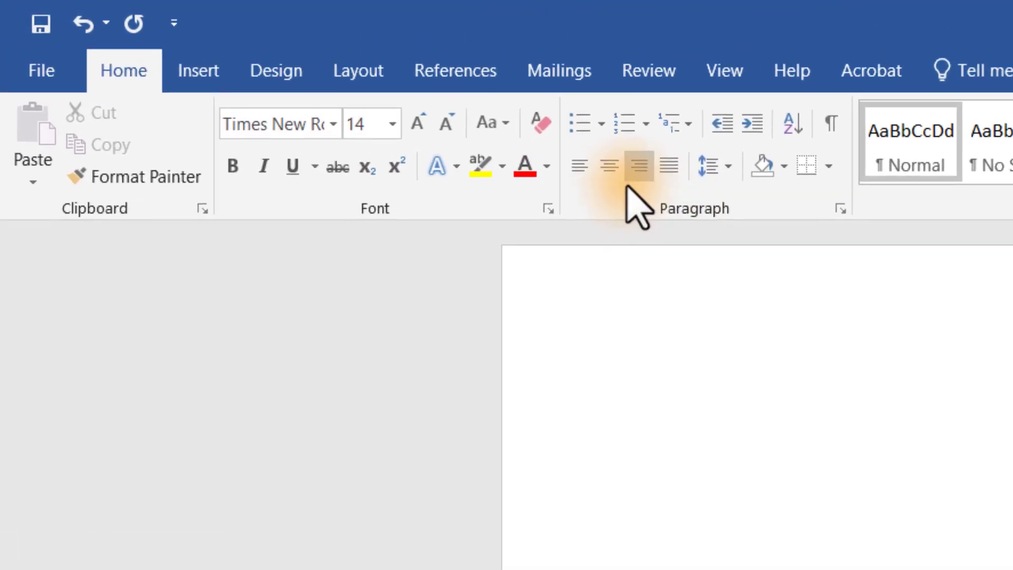
- Merge 'Dar es Salaam,' onto the Mtaa wa Uhuru line and start a left-aligned line below the date
{"action": "left_click", "coordinate": [579, 168]}
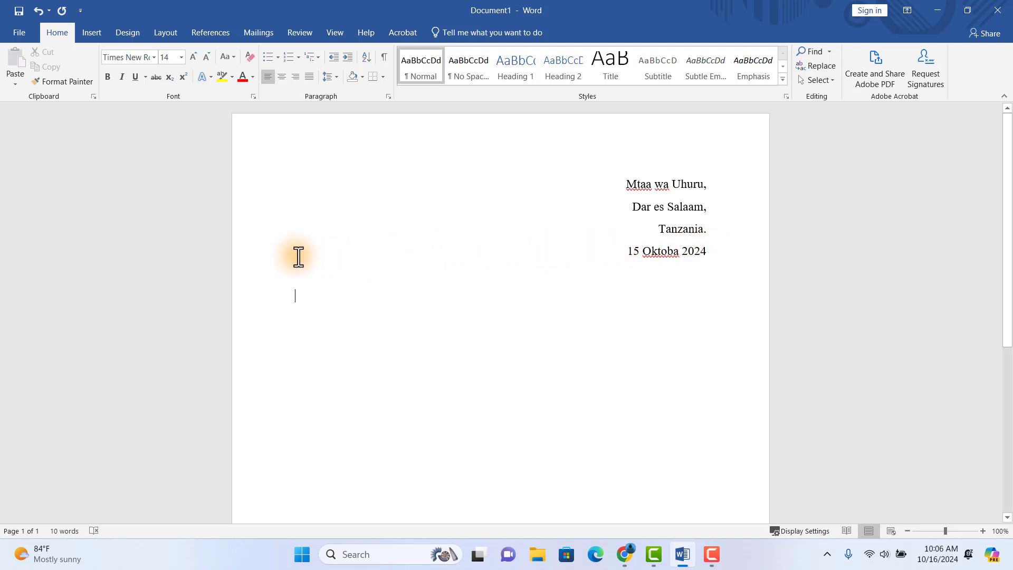
{"action": "double_click", "coordinate": [305, 295]}
{"action": "left_click", "coordinate": [634, 206]}
{"action": "key", "text": "BackSpace"}
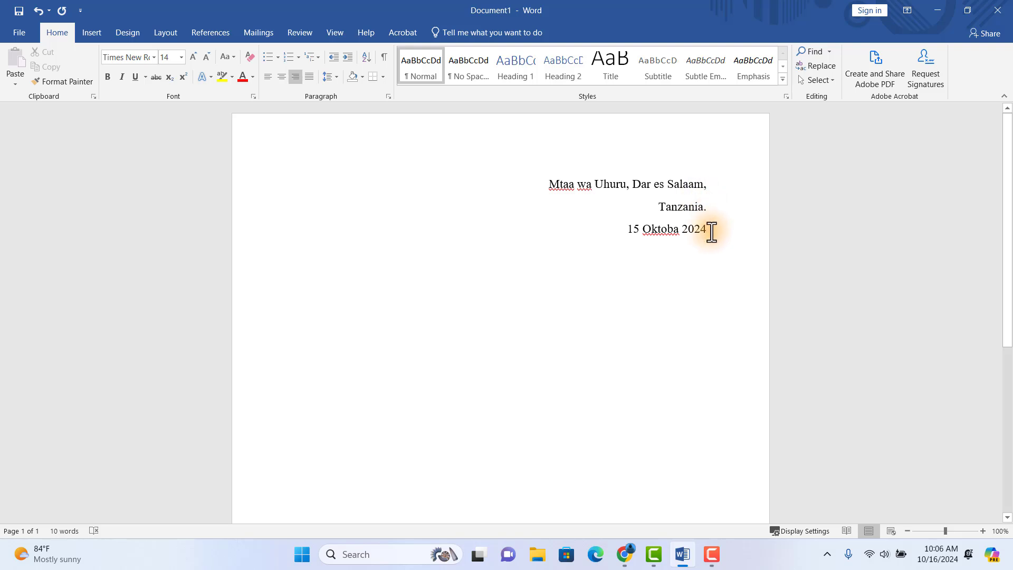
{"action": "double_click", "coordinate": [262, 264]}
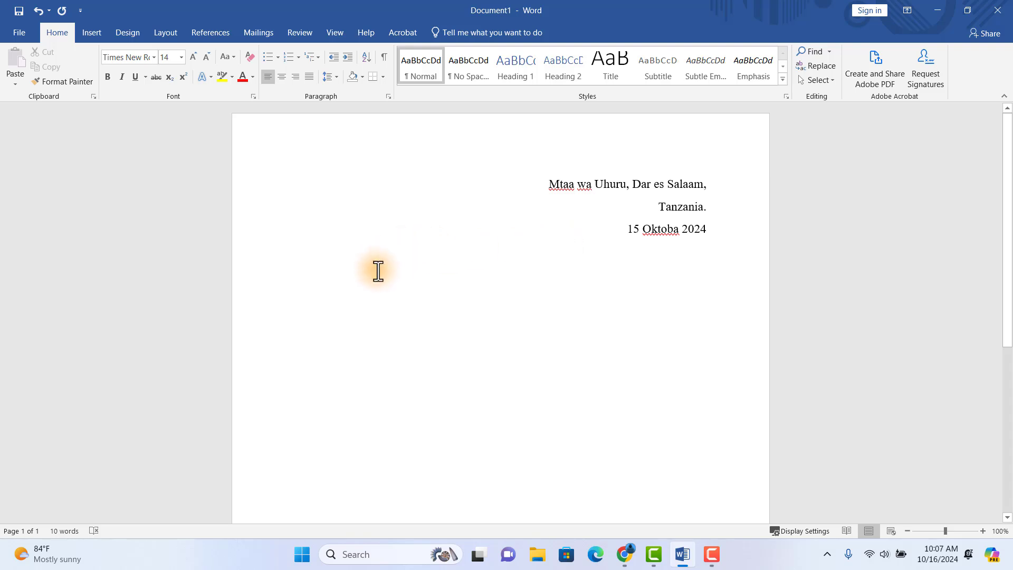
- Type 'Mkugrugenzi wa Rasilimali Watu, Kampuni ya Maendelo' and resize the sender address and date to 12 pt
{"action": "type", "text": "Mku"}
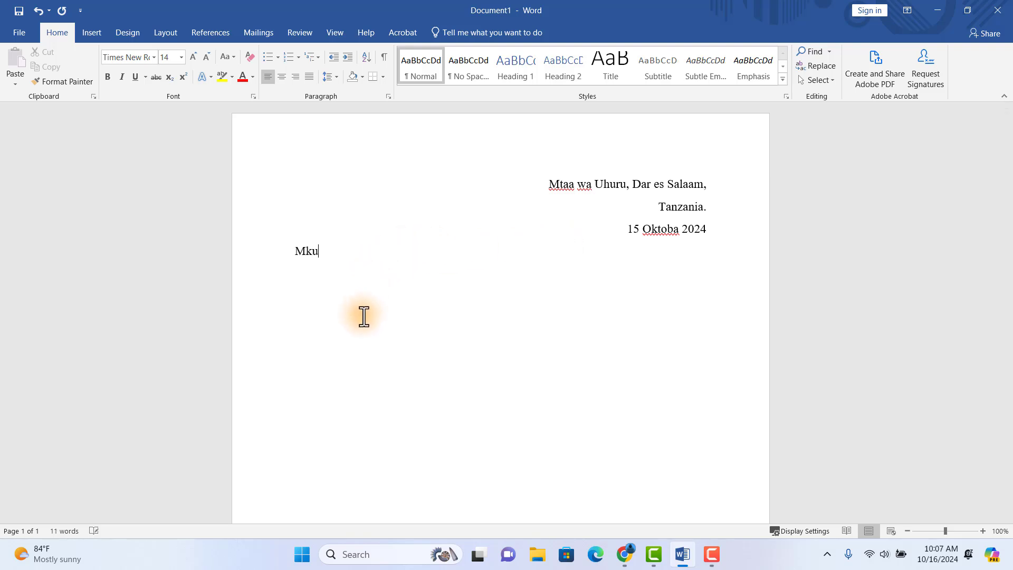
{"action": "type", "text": "grugenzi wa Rasilimali Watu,"}
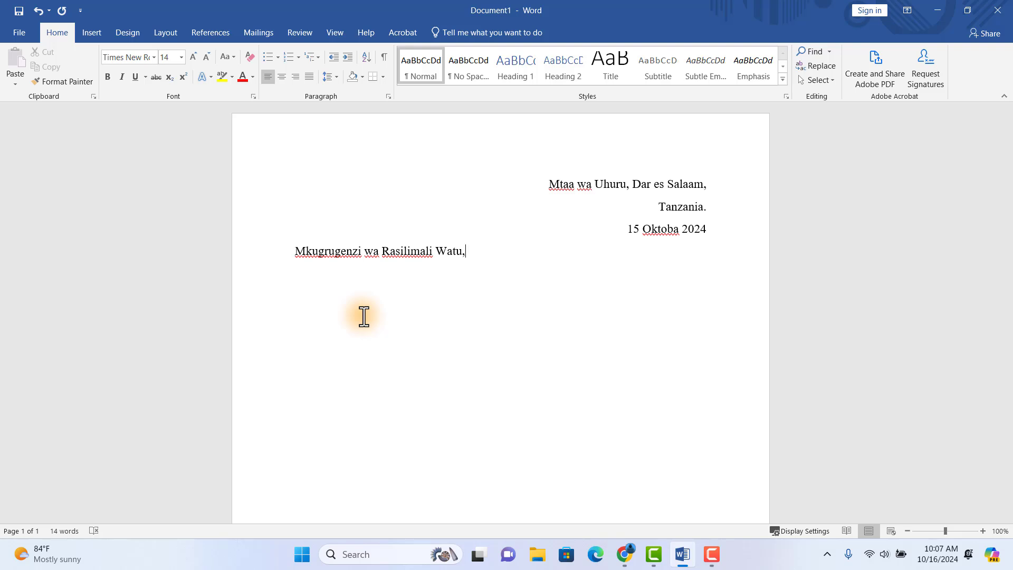
{"action": "type", "text": "Kampuni ya Maendelo"}
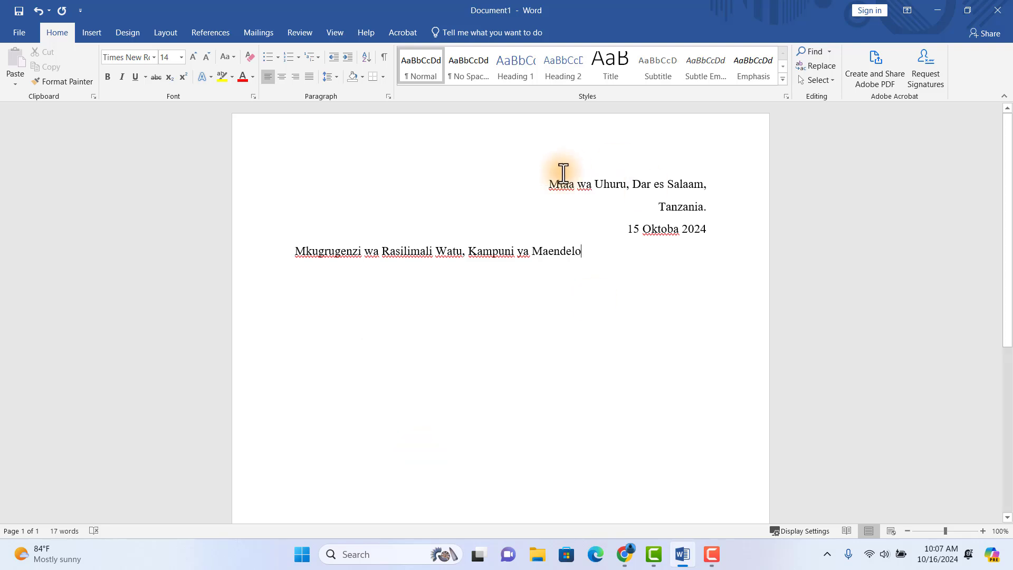
{"action": "left_click_drag", "start_coordinate": [546, 183], "coordinate": [707, 228]}
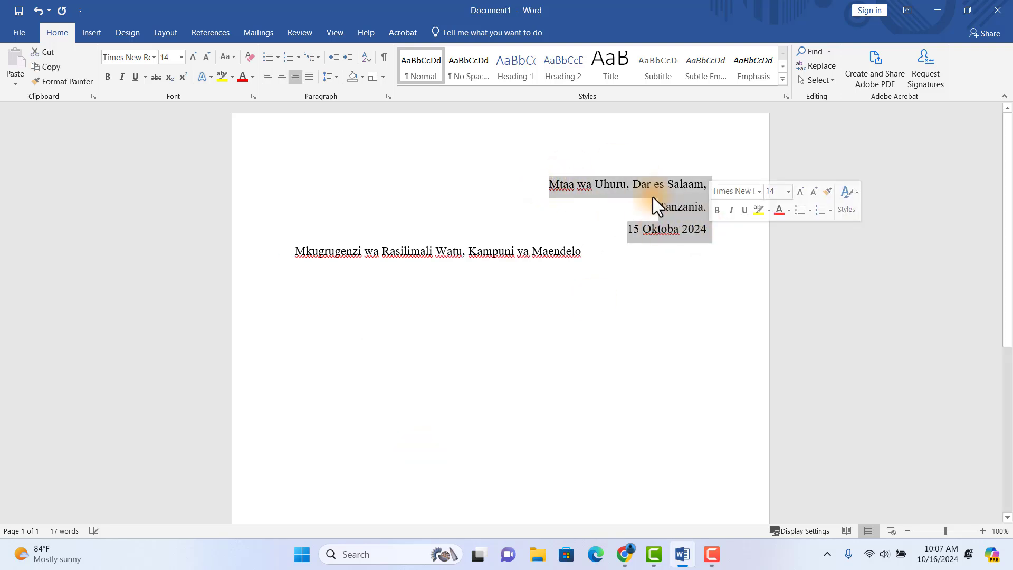
{"action": "left_click", "coordinate": [181, 57]}
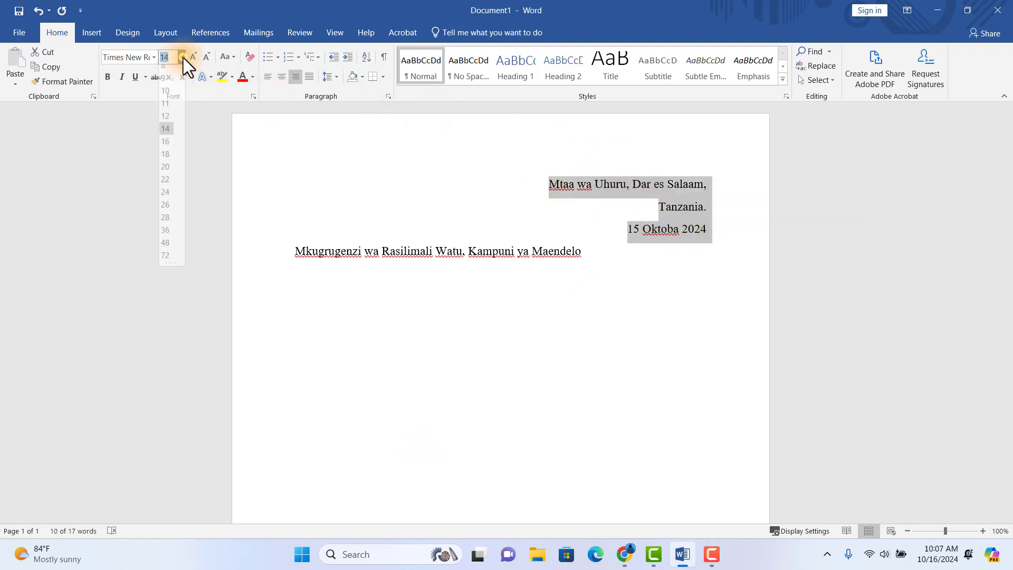
{"action": "left_click", "coordinate": [166, 119]}
- Set the recipient line to 12 pt and put 'Kampuni ya Maendelo' on its own line
{"action": "left_click", "coordinate": [583, 244]}
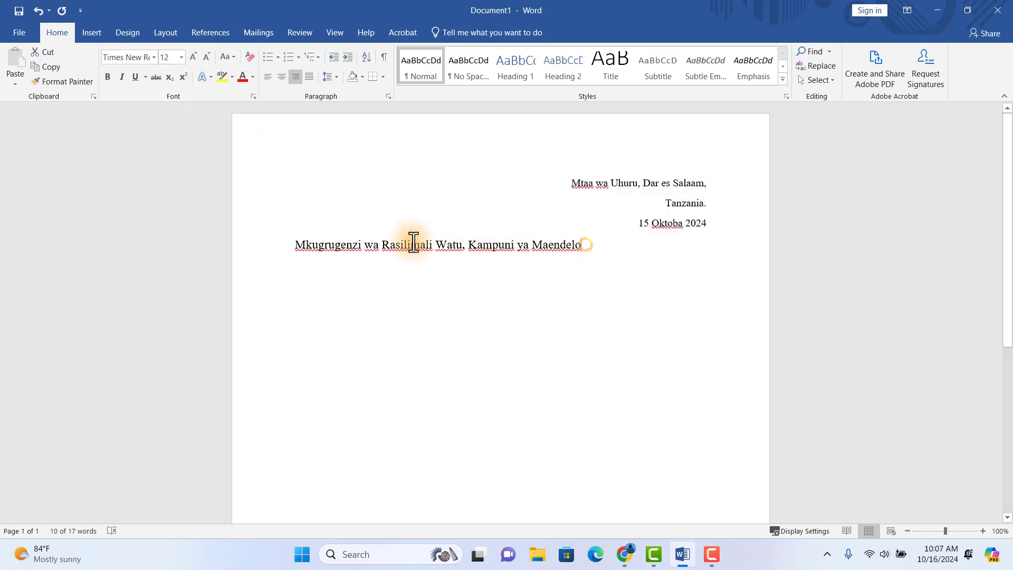
{"action": "left_click", "coordinate": [239, 251]}
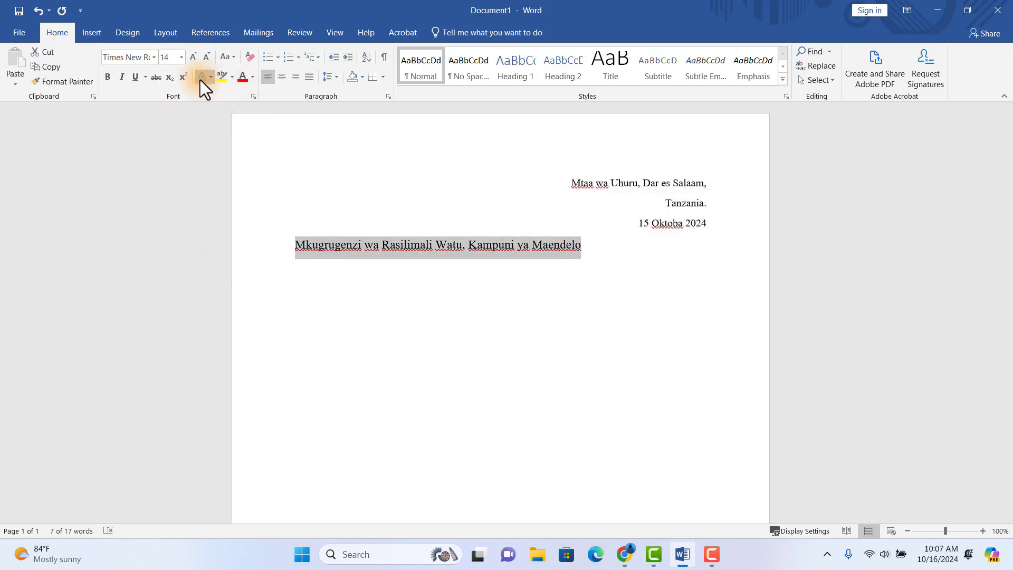
{"action": "left_click", "coordinate": [181, 57]}
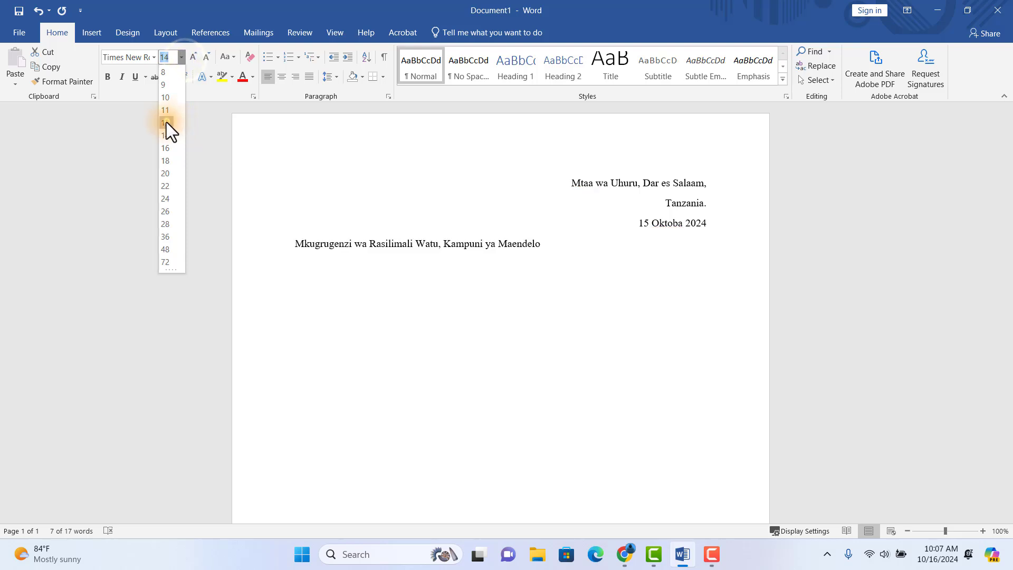
{"action": "left_click", "coordinate": [166, 121]}
{"action": "left_click", "coordinate": [445, 244]}
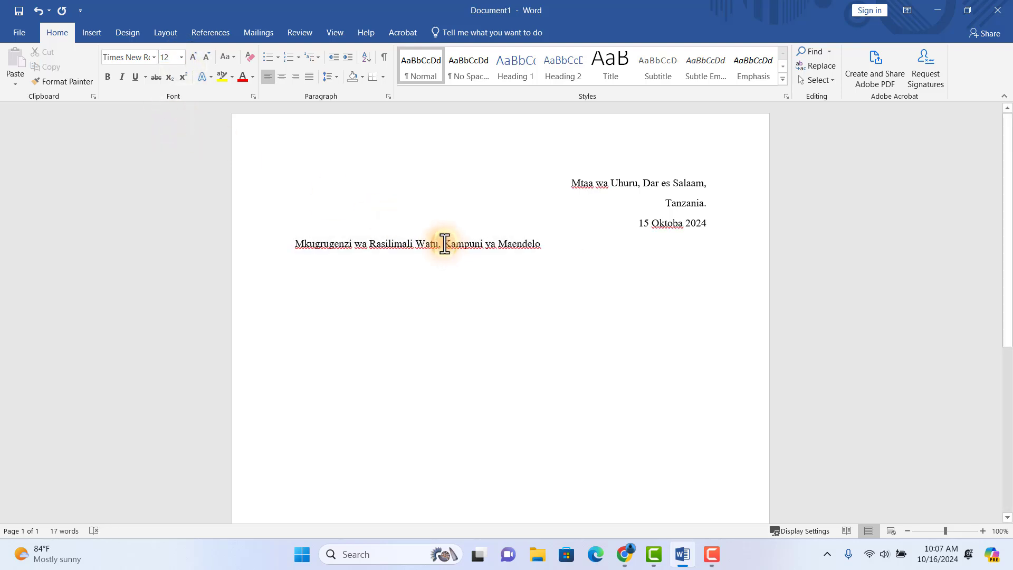
{"action": "key", "text": "Return"}
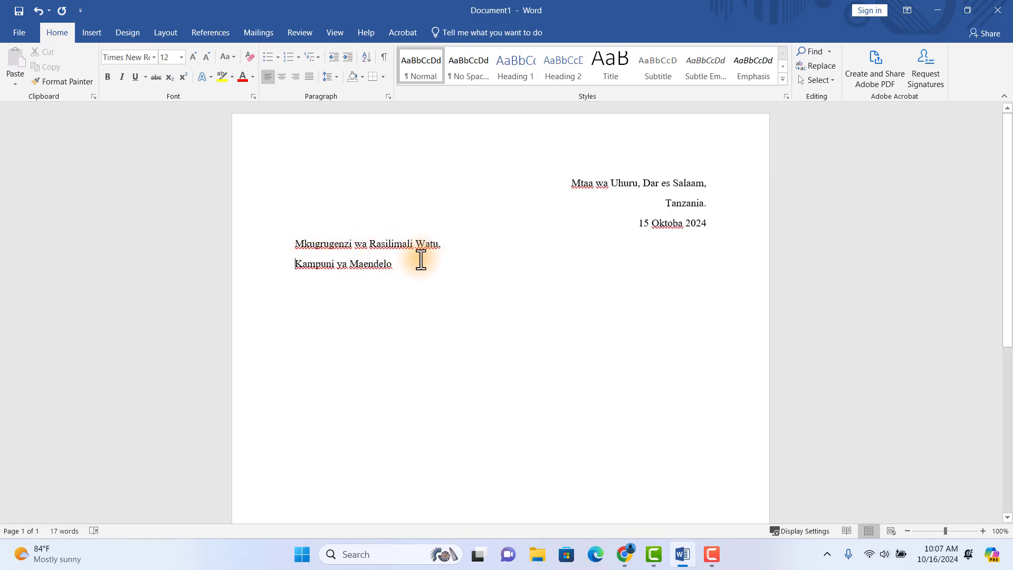
{"action": "left_click", "coordinate": [396, 264]}
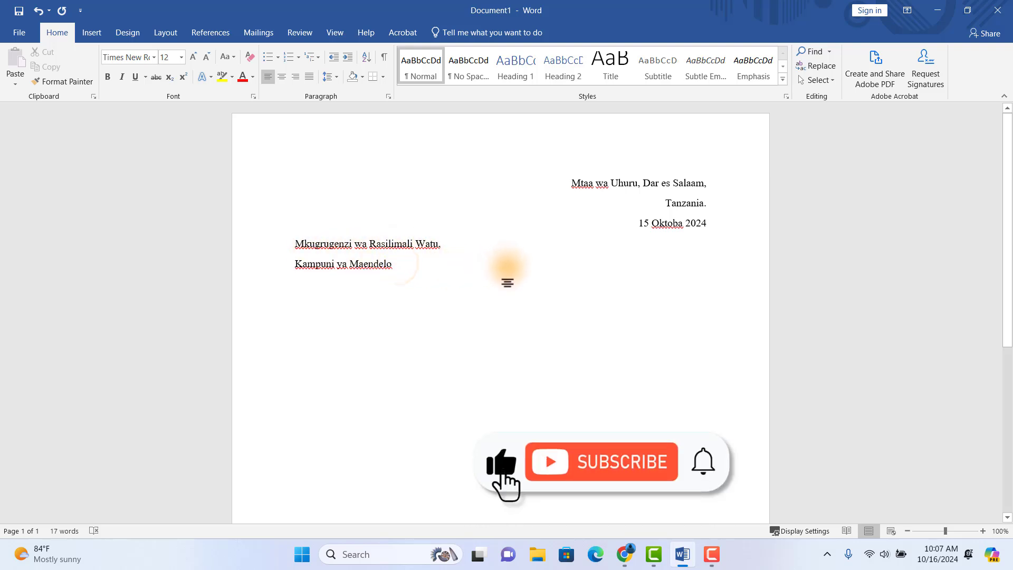
- Add the line 'S.L.P 123, Dar es Salaam' to the recipient address below the company name
{"action": "key", "text": "Return"}
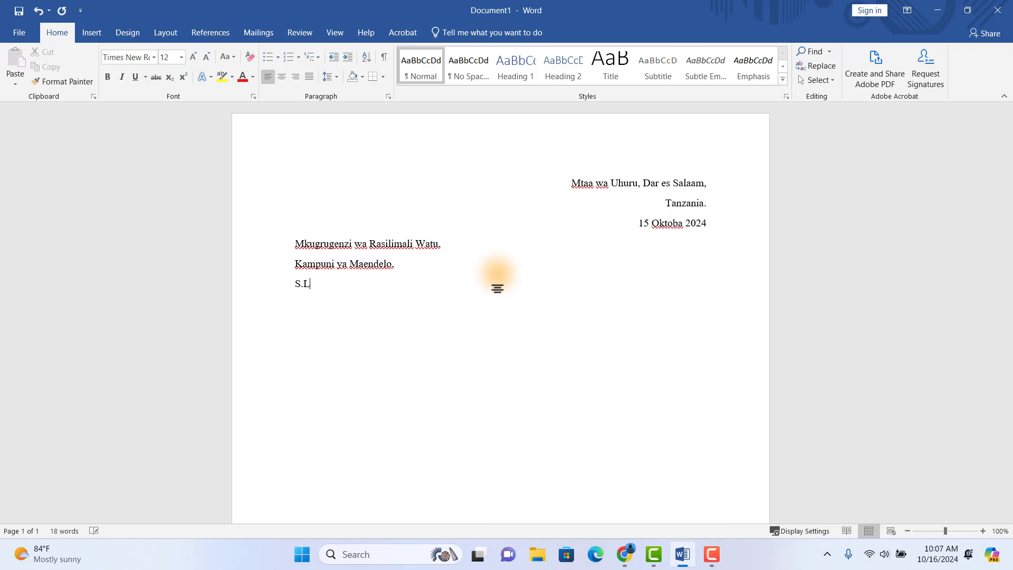
{"action": "type", "text": "S.L.P 123"}
{"action": "type", "text": ", Dar es Salaam,"}
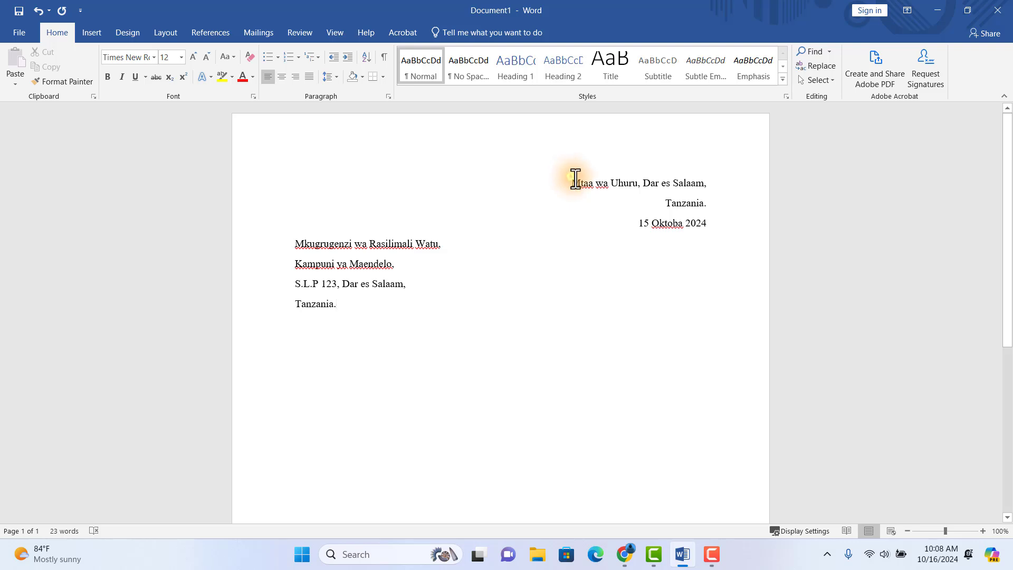
{"action": "left_click_drag", "start_coordinate": [572, 180], "coordinate": [709, 204]}
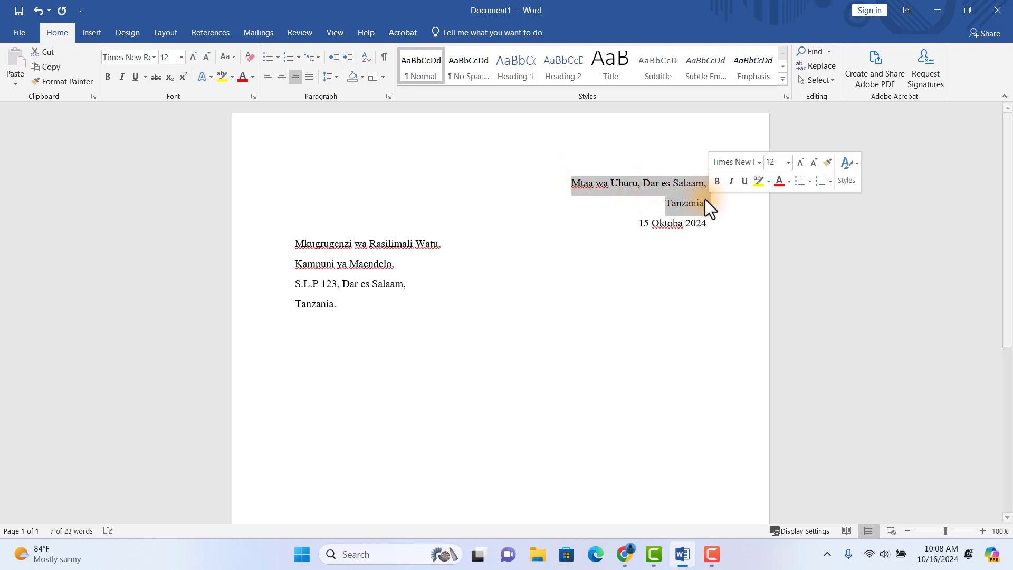
{"action": "left_click", "coordinate": [708, 205]}
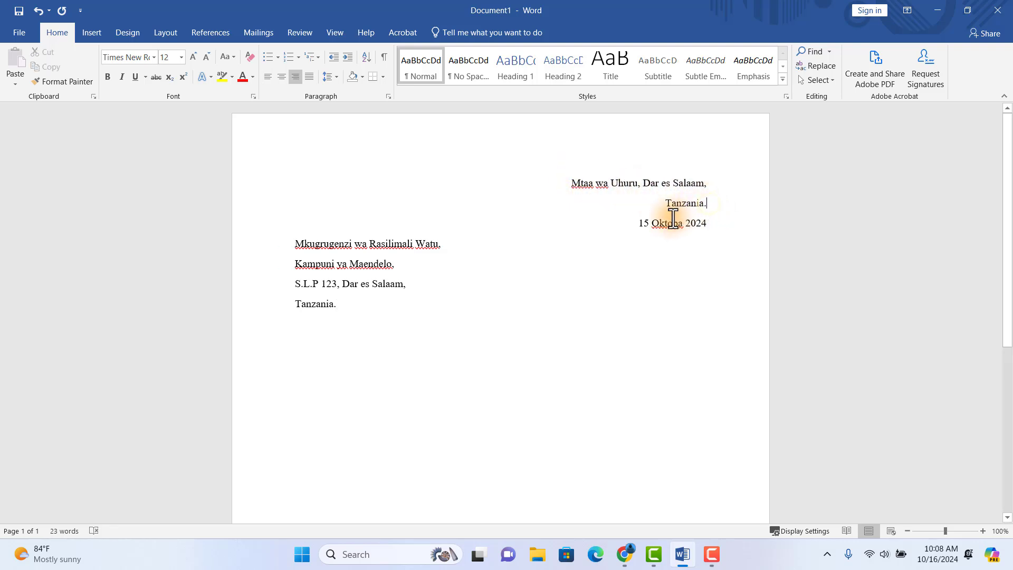
{"action": "left_click_drag", "start_coordinate": [639, 222], "coordinate": [706, 222]}
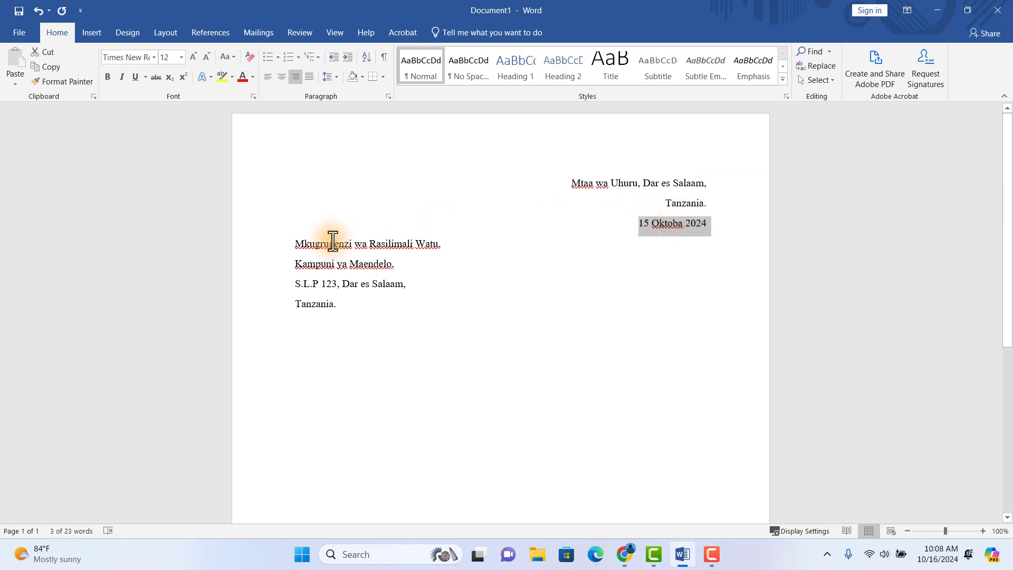
{"action": "left_click_drag", "start_coordinate": [296, 244], "coordinate": [339, 303]}
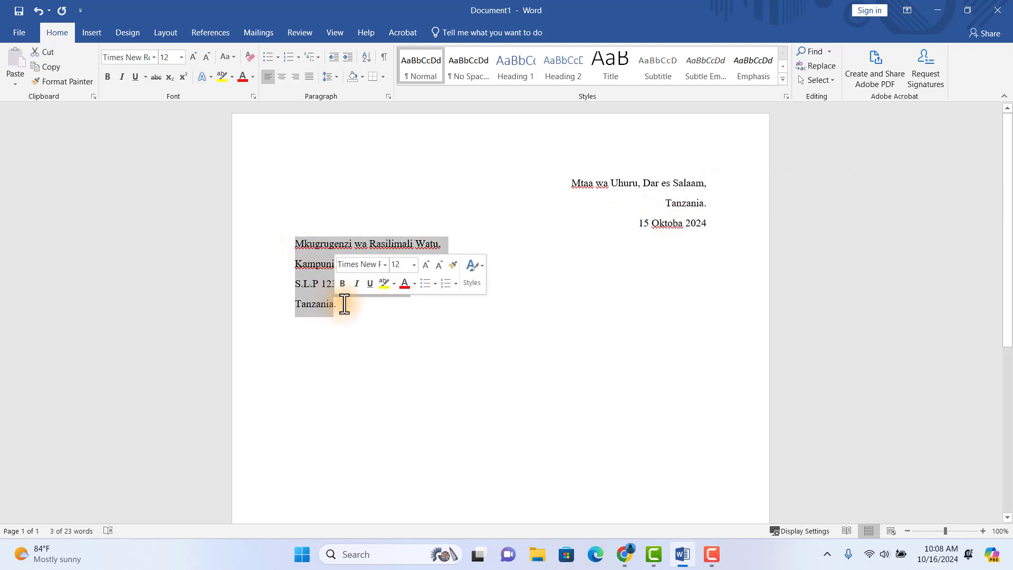
{"action": "left_click", "coordinate": [340, 305]}
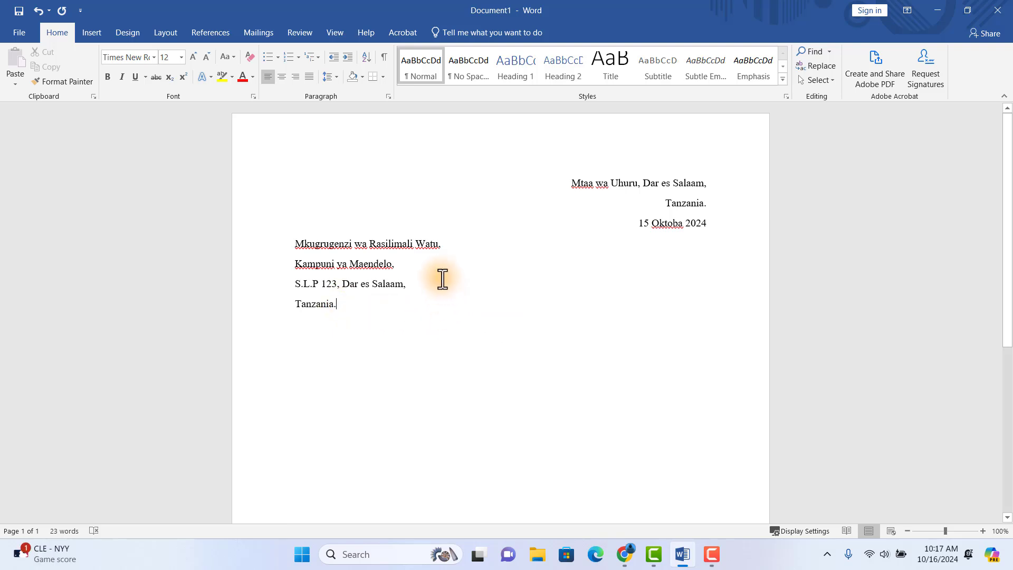
- Type the salutation 'Mheshimiwa Mkurugenzi,' flush left under the recipient address, followed by a new line
{"action": "key", "text": "Return"}
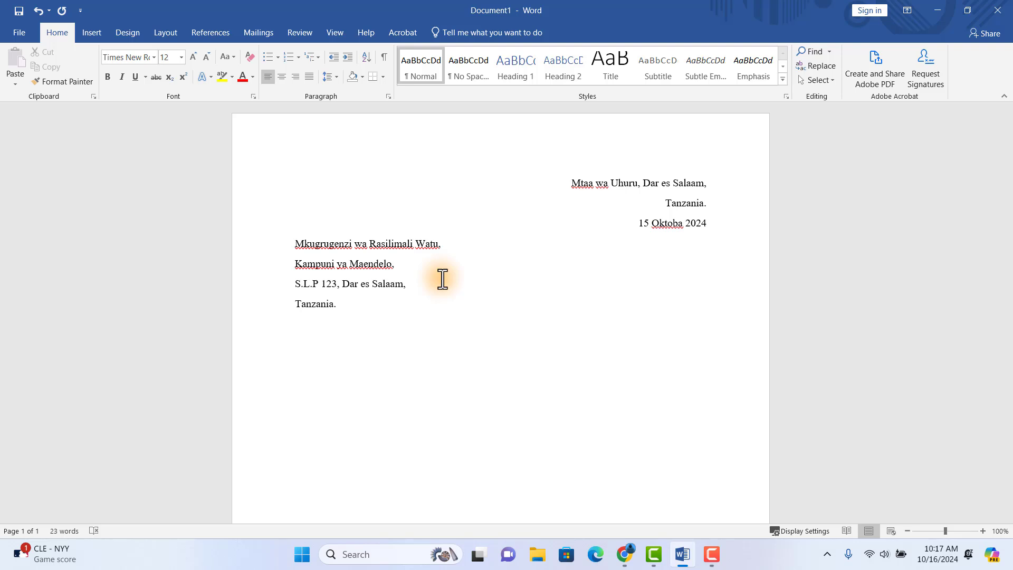
{"action": "type", "text": "Mheshimiwa Mkurug"}
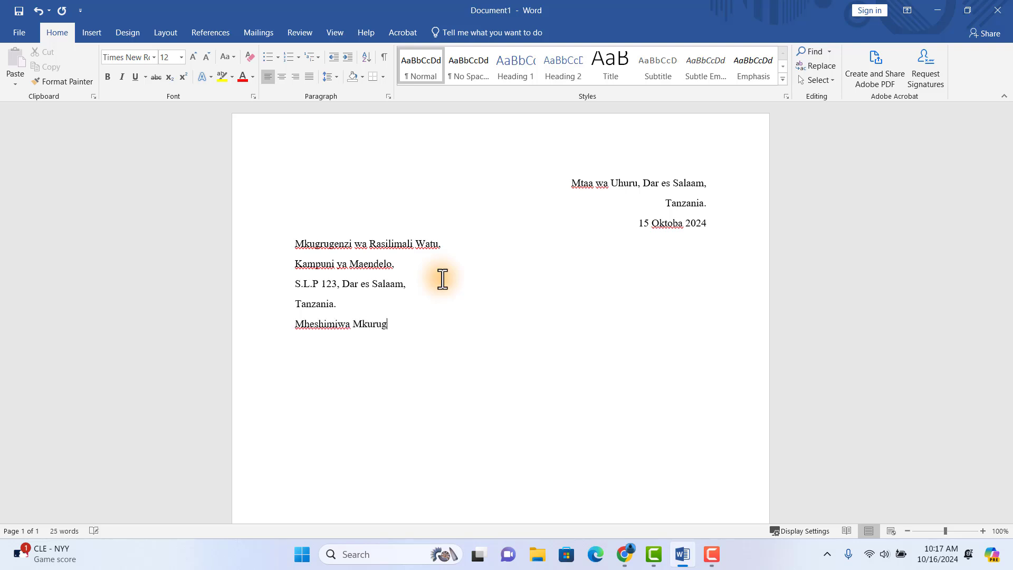
{"action": "type", "text": "enzi,"}
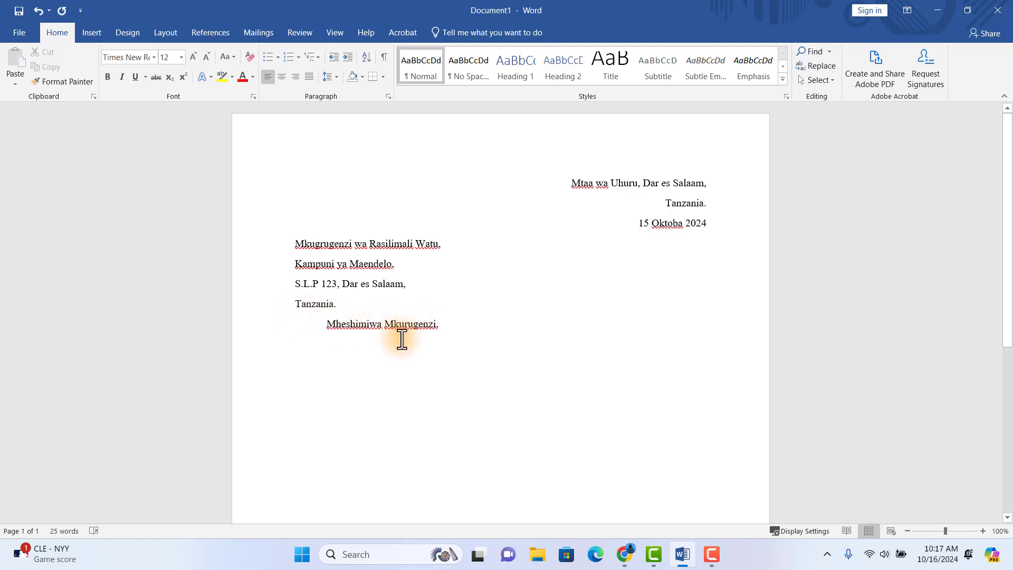
{"action": "key", "text": "BackSpace"}
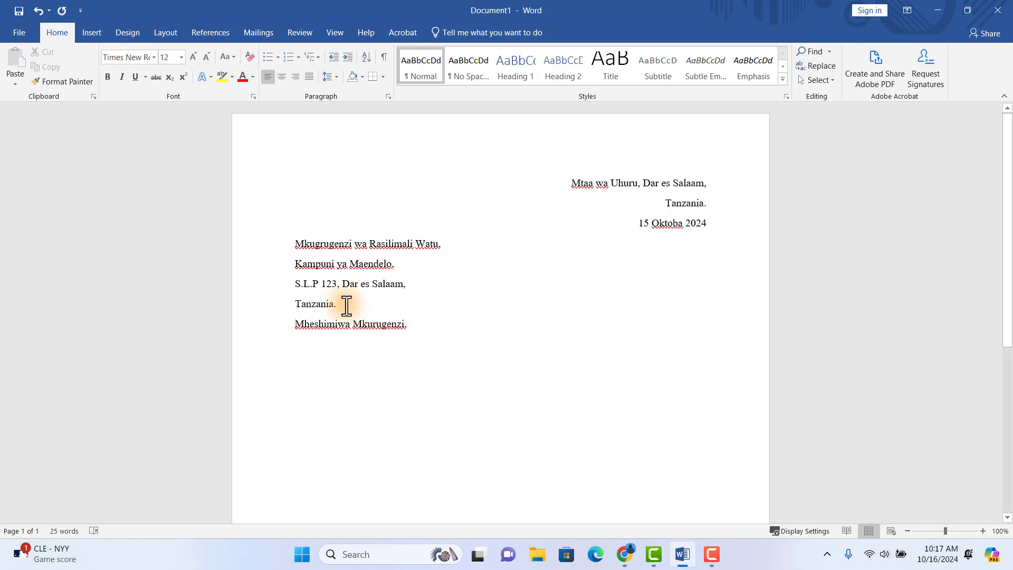
{"action": "key", "text": "Return"}
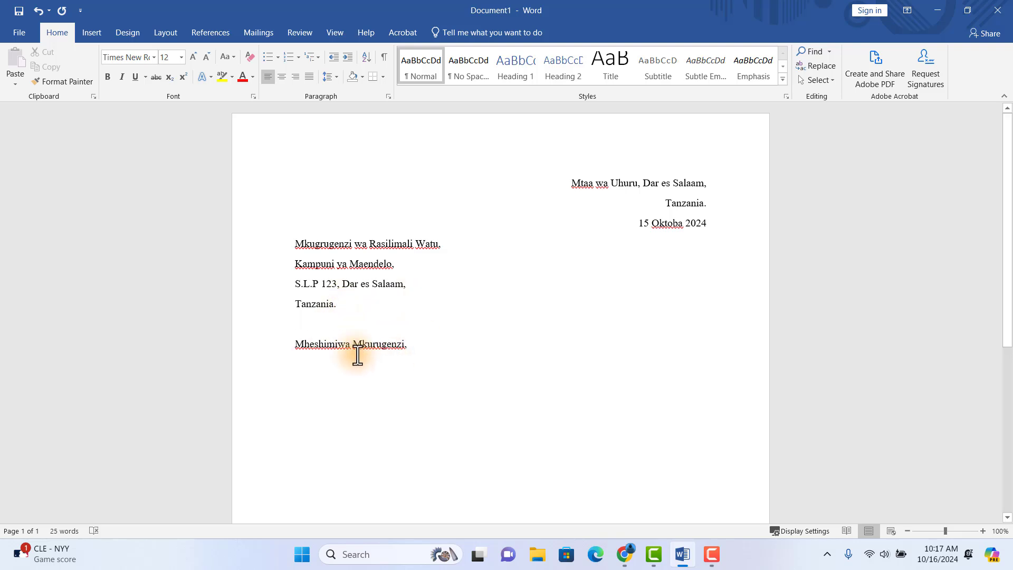
{"action": "left_click", "coordinate": [295, 349]}
{"action": "key", "text": "BackSpace"}
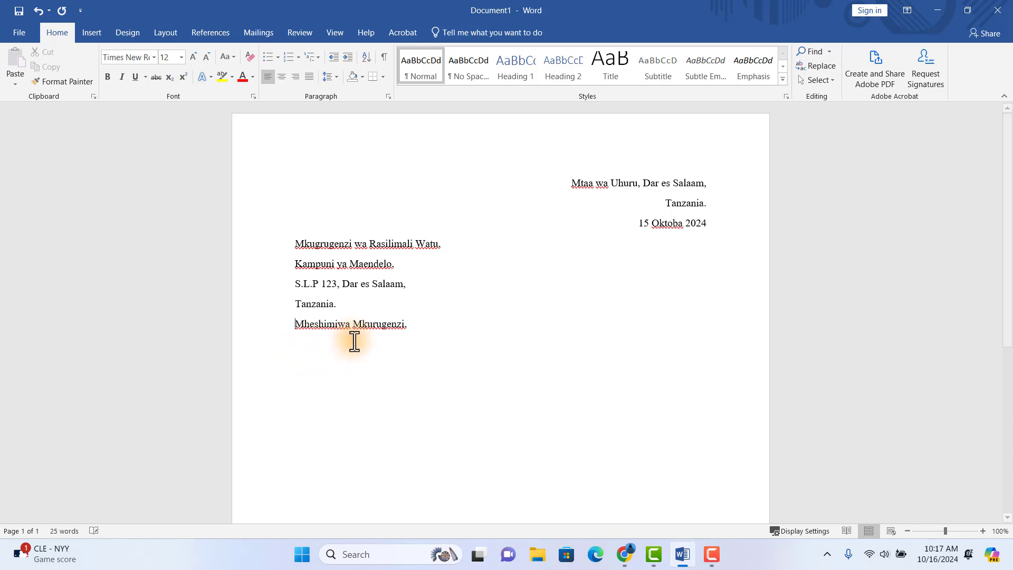
{"action": "left_click", "coordinate": [437, 327]}
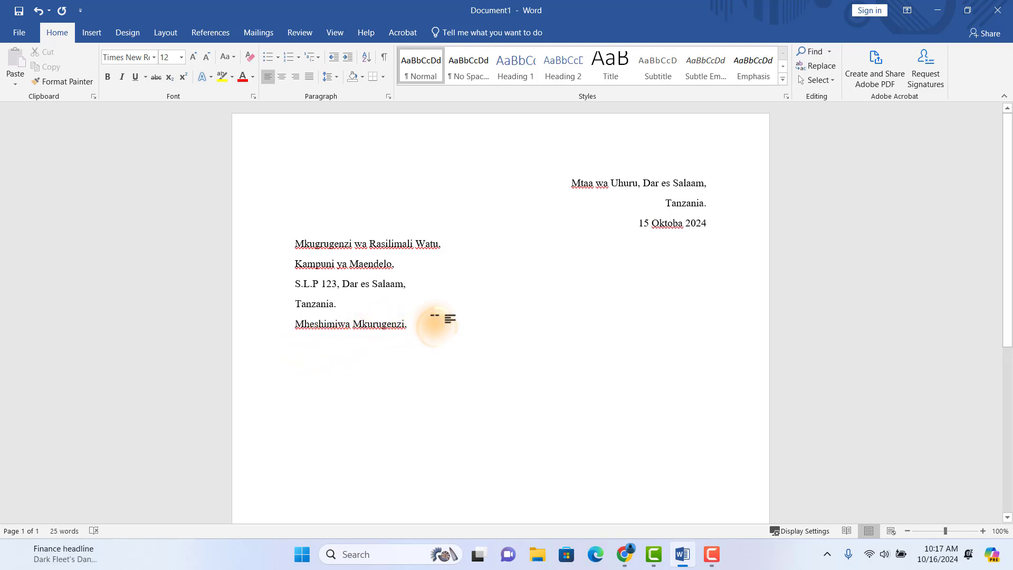
{"action": "scroll", "coordinate": [475, 327], "scroll_direction": "down", "scroll_amount": 1}
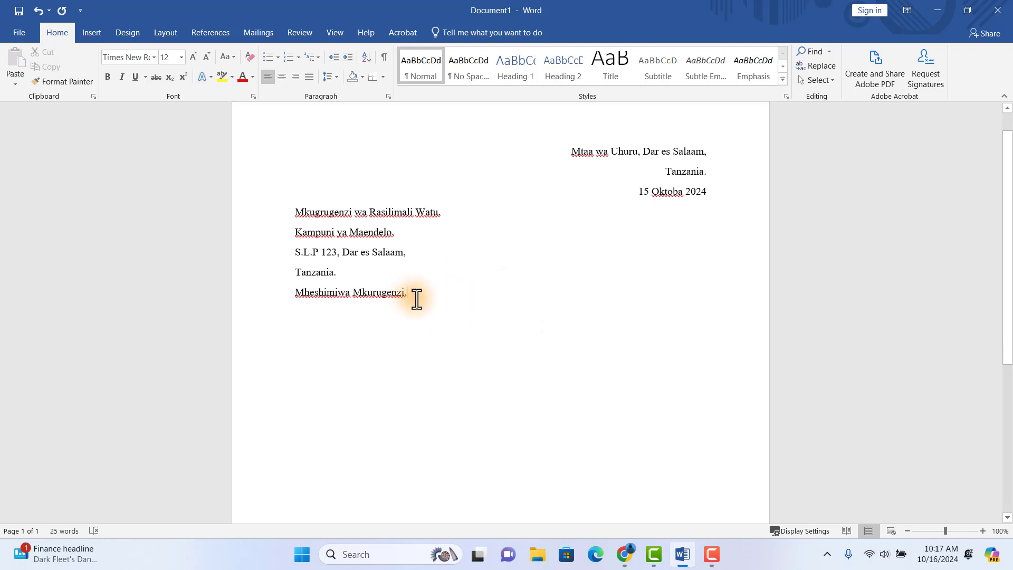
{"action": "key", "text": "Return"}
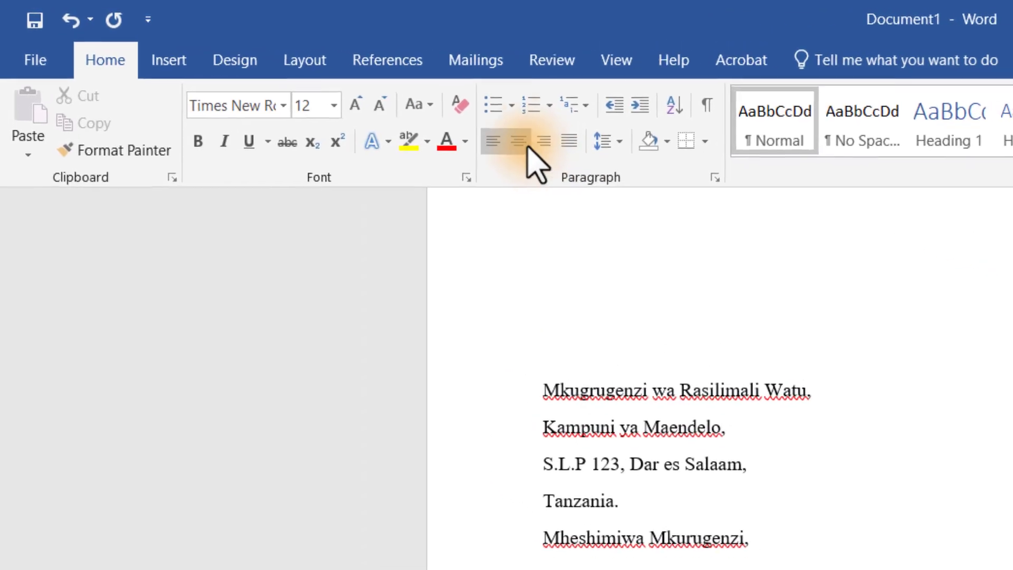
- Type the centred subject 'YAH: MAOMBI YA KAZI' and make it bold and underlined
{"action": "left_click", "coordinate": [536, 147]}
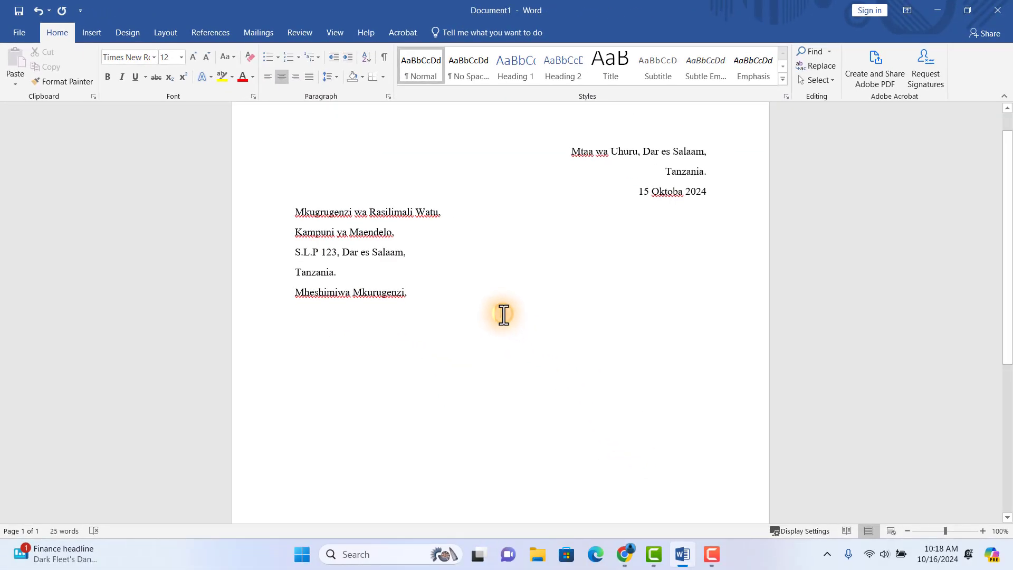
{"action": "type", "text": "YAH"}
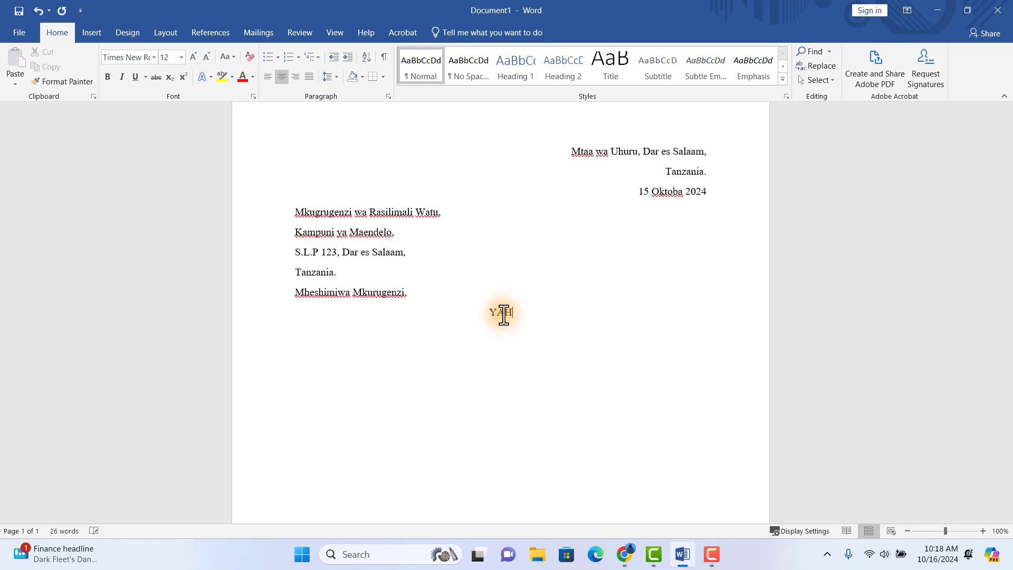
{"action": "type", "text": ": MAOMBI YA KAZI"}
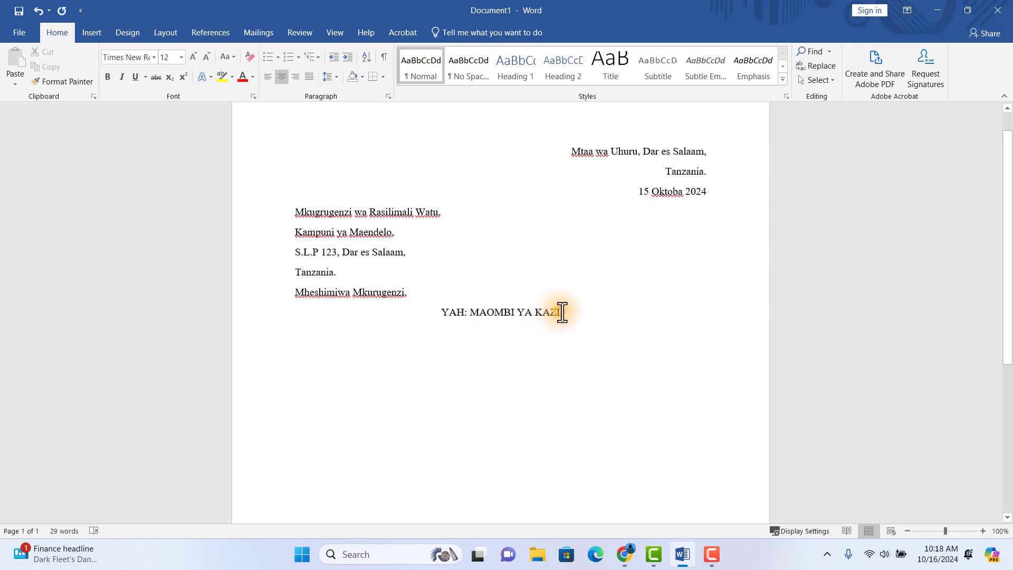
{"action": "left_click_drag", "start_coordinate": [561, 312], "coordinate": [444, 312]}
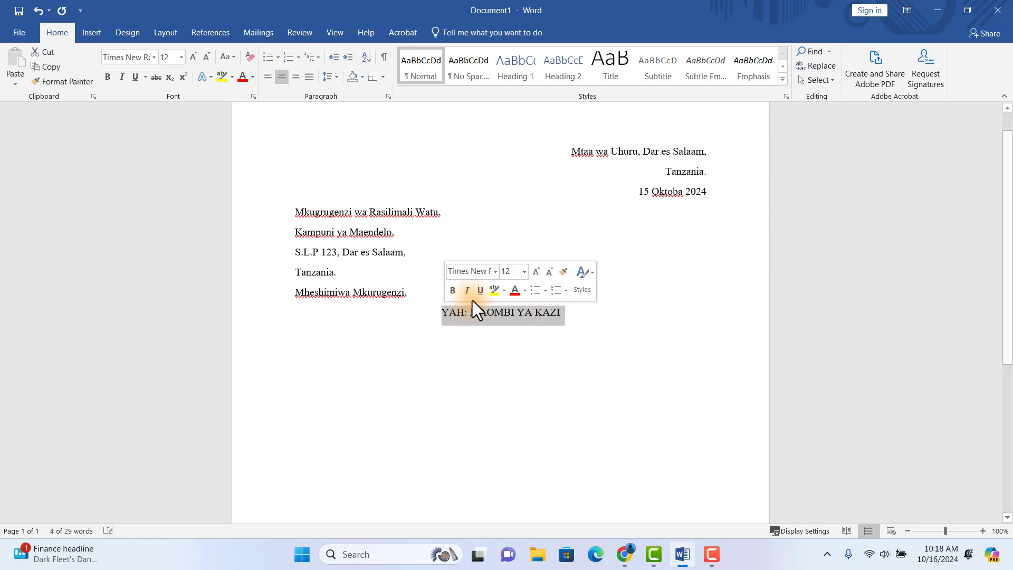
{"action": "left_click", "coordinate": [482, 293]}
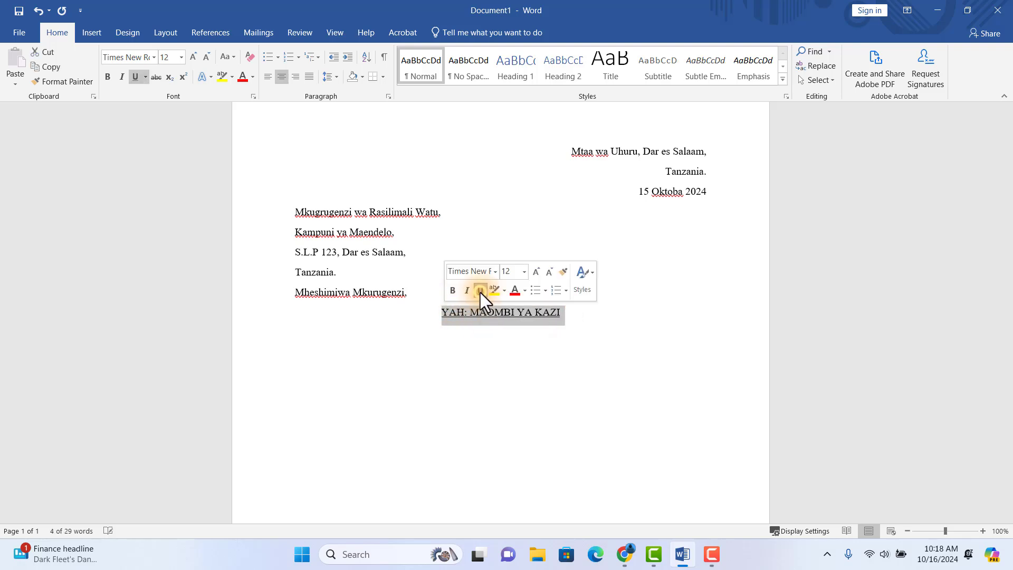
{"action": "left_click", "coordinate": [453, 291]}
{"action": "left_click", "coordinate": [571, 312]}
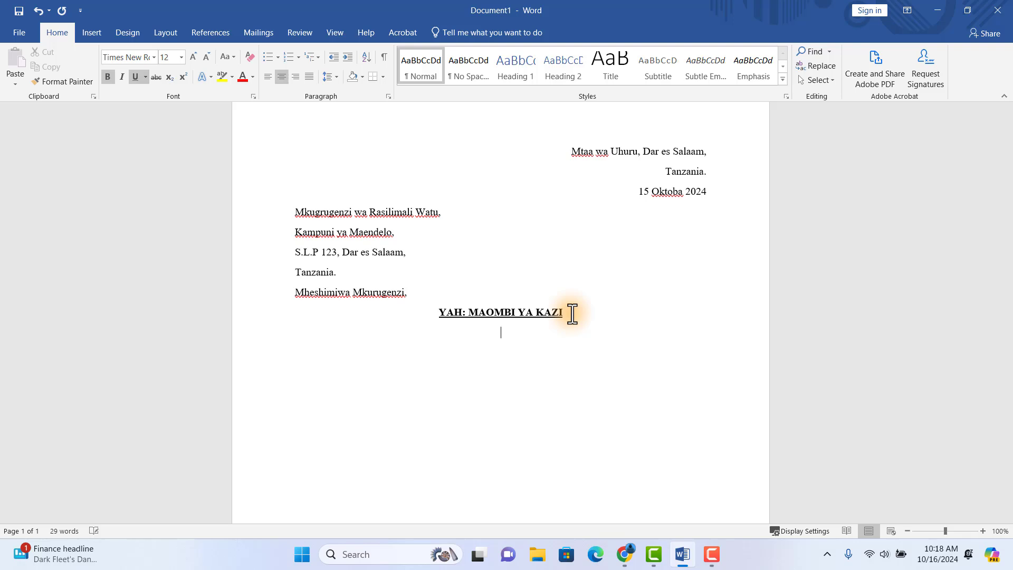
- Type the plain, left-aligned body paragraph applying for the Afisa Masoko position
{"action": "key", "text": "Return"}
{"action": "left_click", "coordinate": [268, 77]}
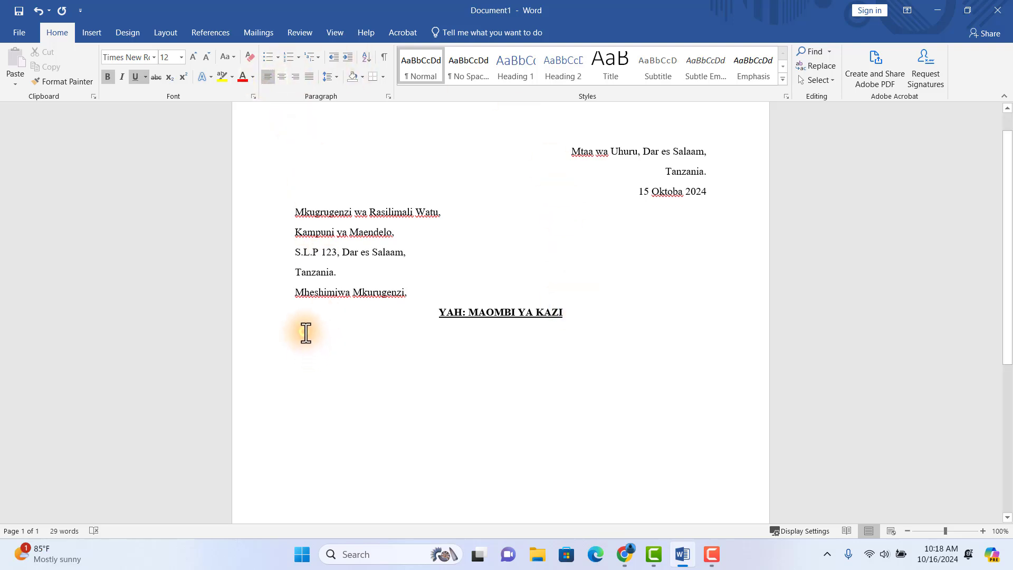
{"action": "left_click", "coordinate": [303, 332]}
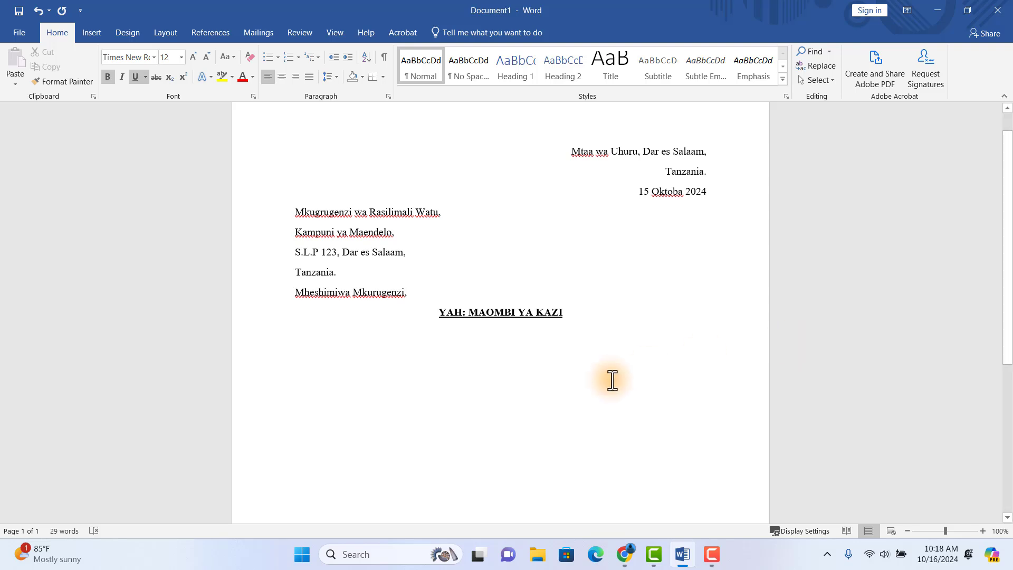
{"action": "left_click", "coordinate": [362, 335]}
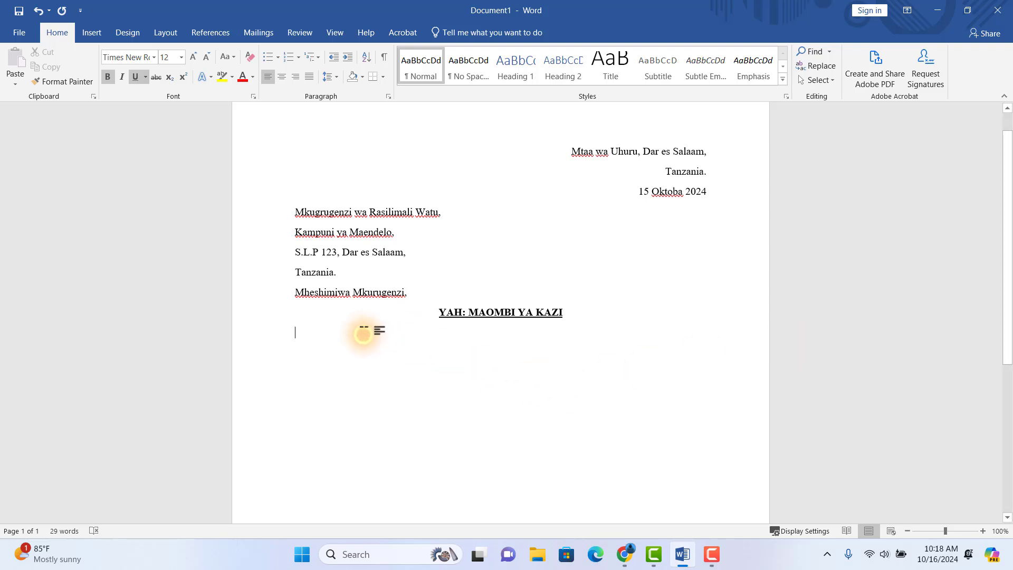
{"action": "left_click", "coordinate": [301, 332]}
{"action": "type", "text": "Ninakuandikia kuomba nafasi ya kazi "}
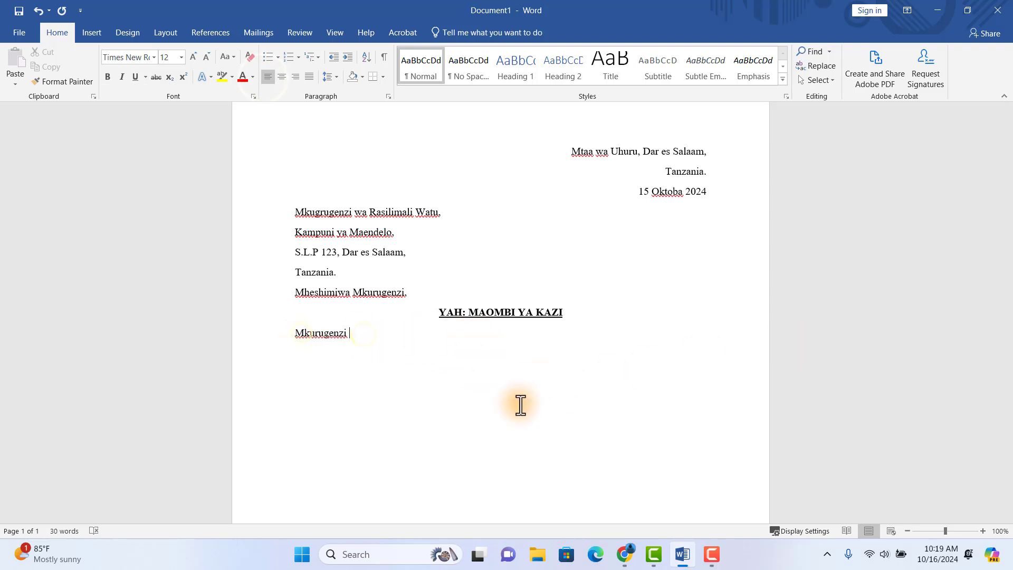
{"action": "type", "text": "kama Afisa Masoko katika kampuni yako"}
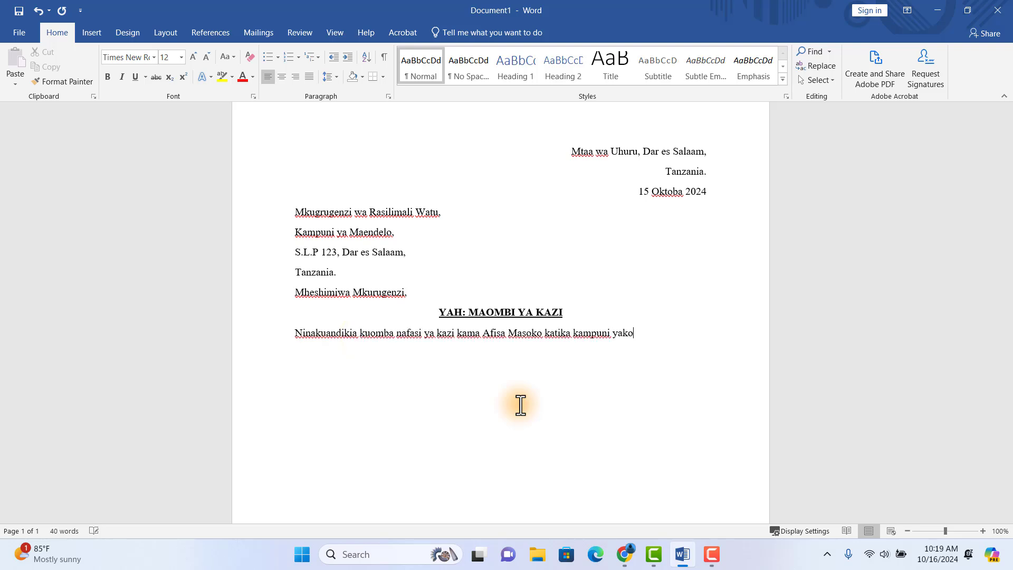
{"action": "type", "text": ". Nimepata nafasi ya kuona tangazo la nafasi hii kwenye tovuti yen una ninaamini kuwa nina sifa zinazohitajika. Nina uzoefu wa miaka mitano katika uwanj"}
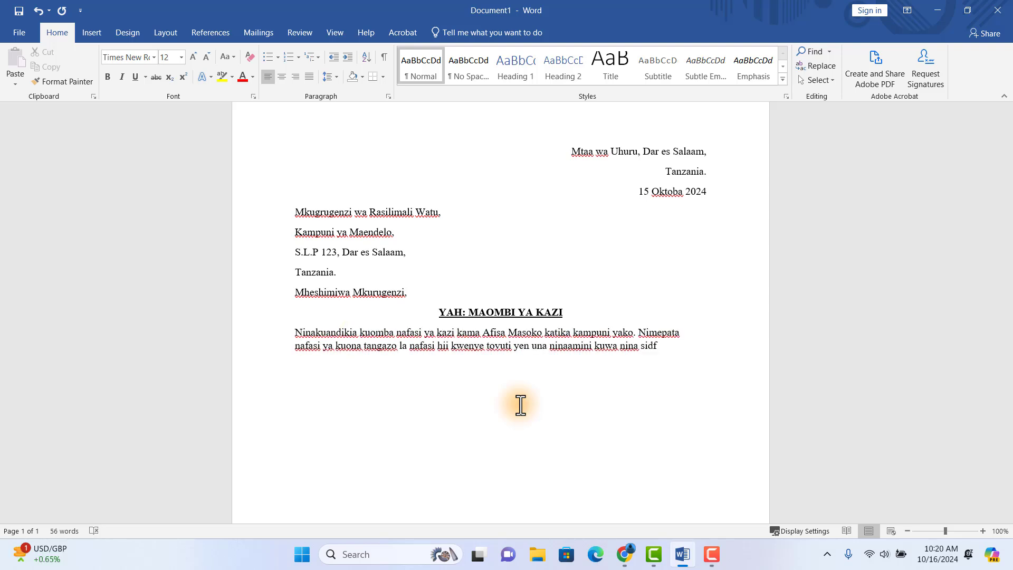
{"action": "type", "text": "a wa masoko na nimejifunza mbinu mbalimbali za"}
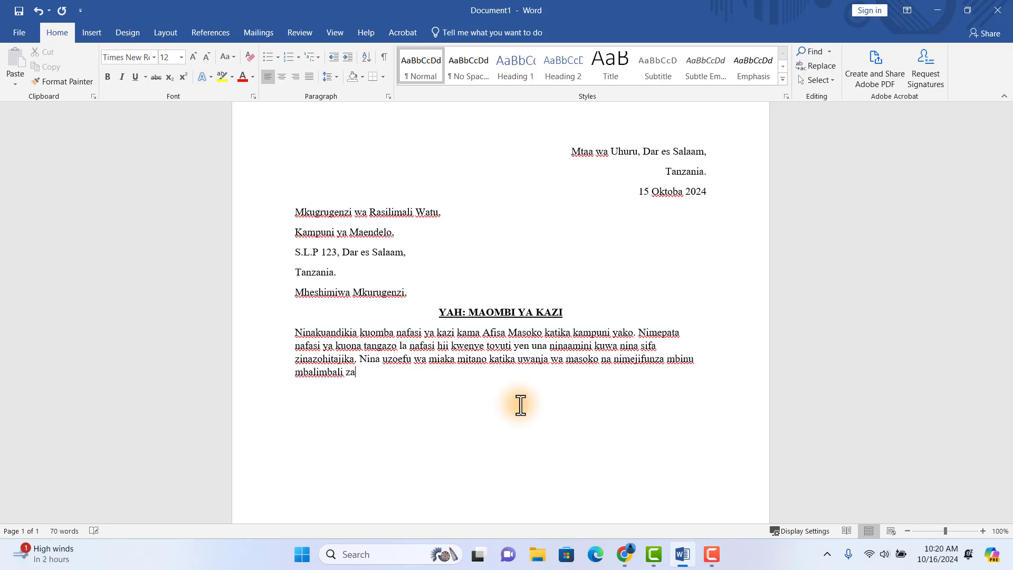
{"action": "type", "text": " ufanisi wa kuhamasisha bidhaa na huduma. Ningefurahi sana kupata nafasi ya kujadili kwa undani jinsi ambayyo ninaweza kuchang"}
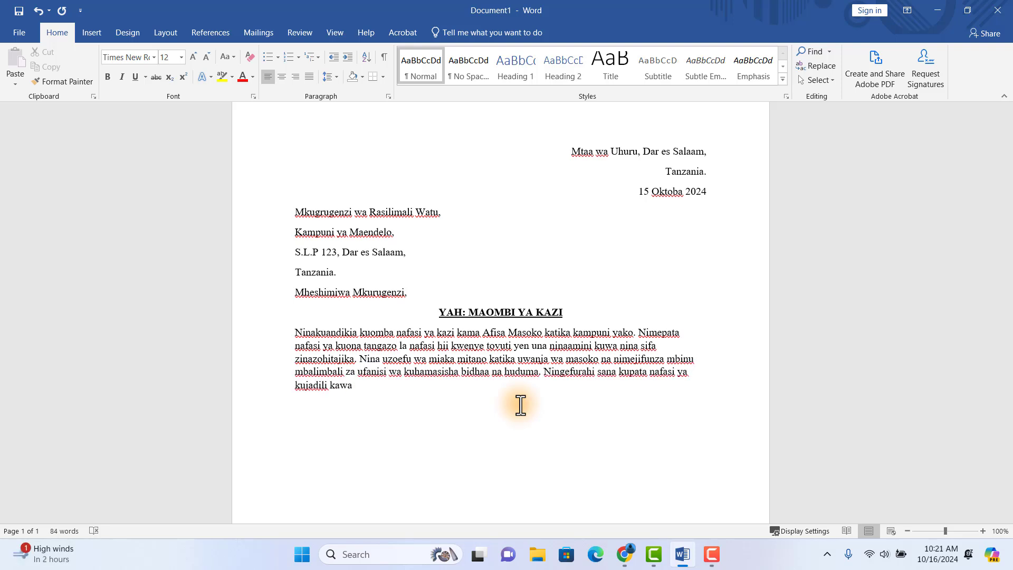
{"action": "type", "text": "ia katika maendeleo ya kampuni yako."}
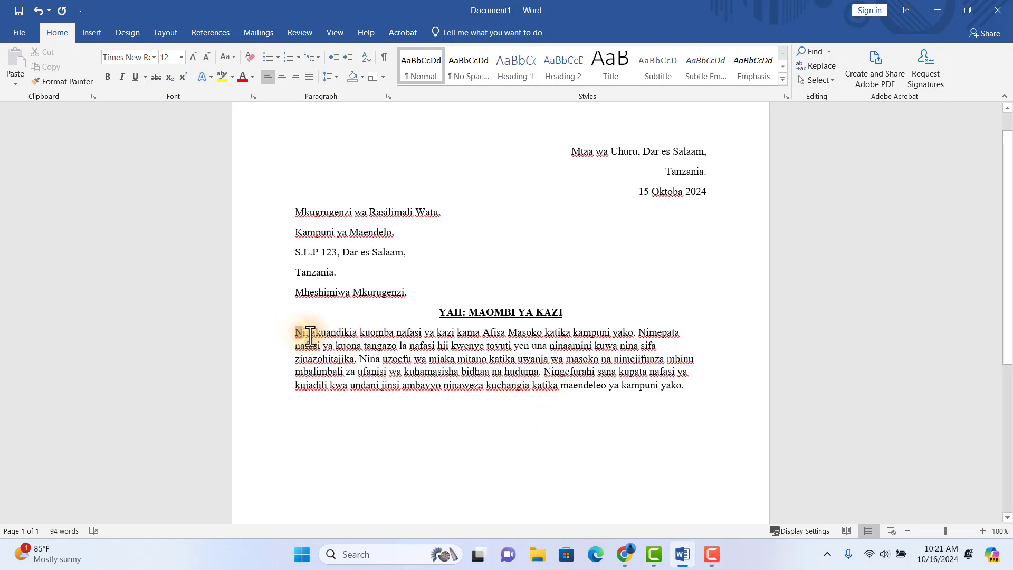
{"action": "left_click_drag", "start_coordinate": [295, 332], "coordinate": [683, 385]}
{"action": "left_click", "coordinate": [689, 388]}
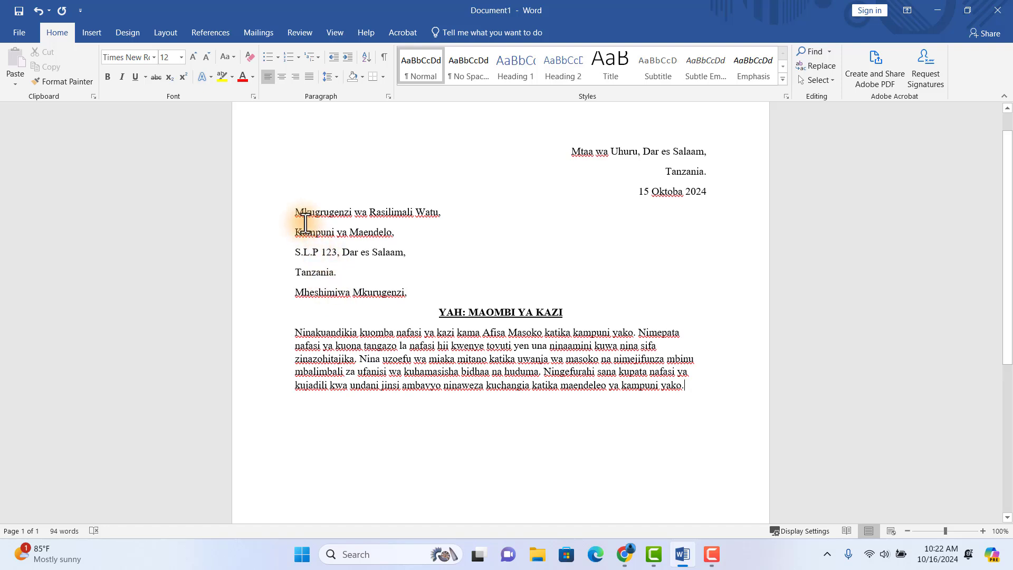
{"action": "left_click_drag", "start_coordinate": [296, 210], "coordinate": [417, 290]}
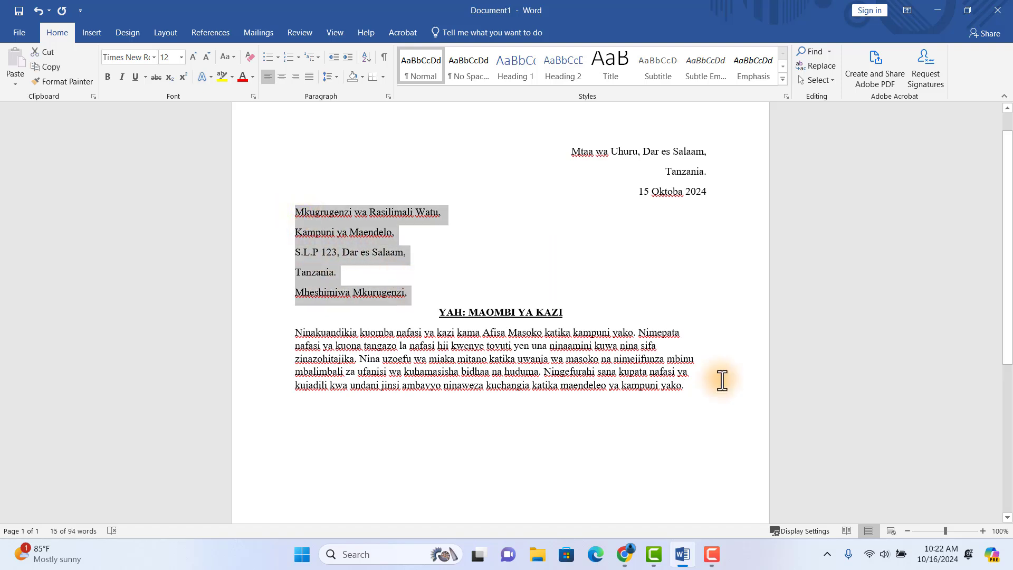
{"action": "left_click", "coordinate": [686, 385]}
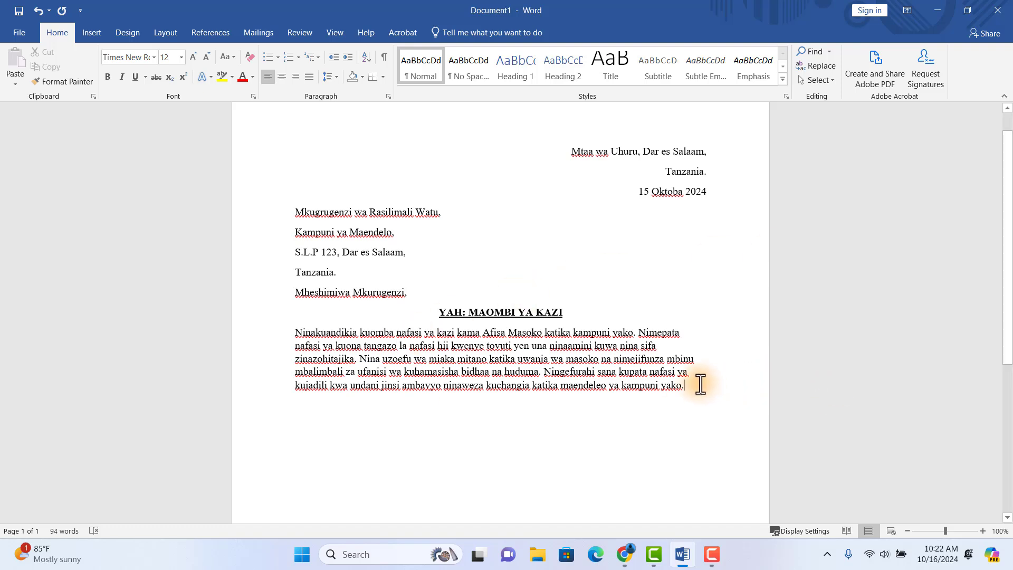
- Add the closing 'Kwa Heshima,' with '(Saini)' on the line below it
{"action": "key", "text": "Return"}
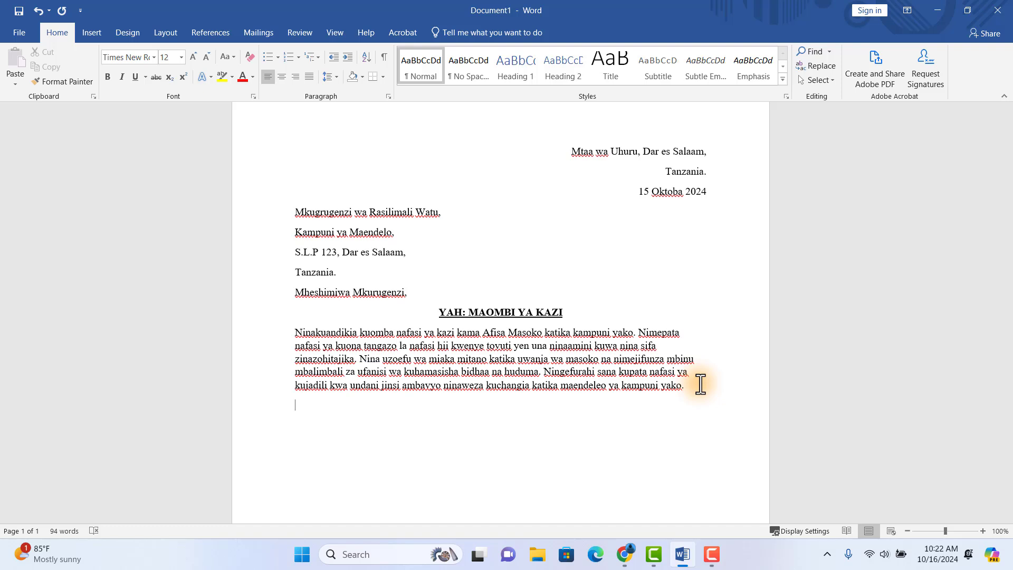
{"action": "type", "text": "Kwa Heshima"}
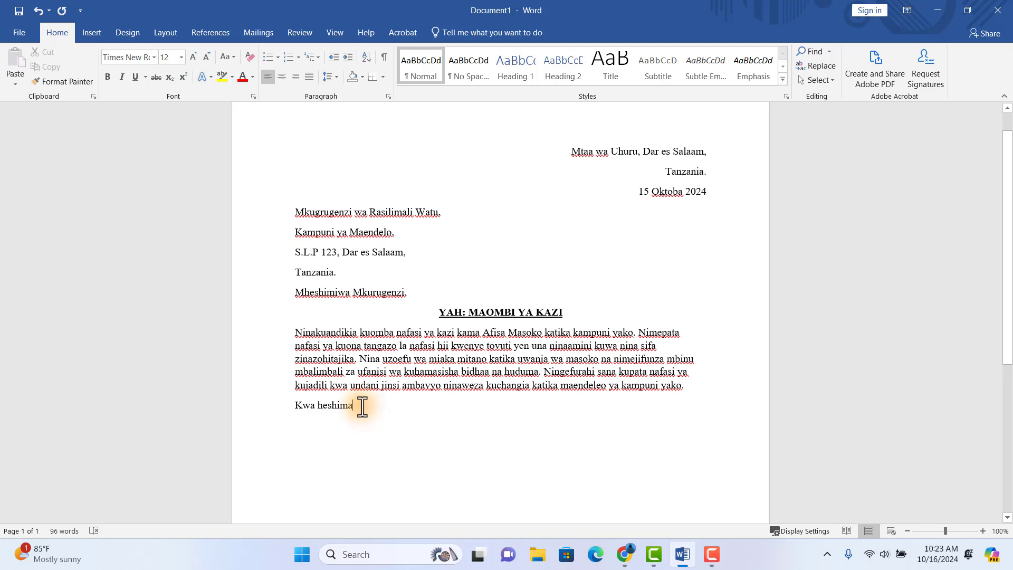
{"action": "type", "text": ","}
{"action": "key", "text": "Return"}
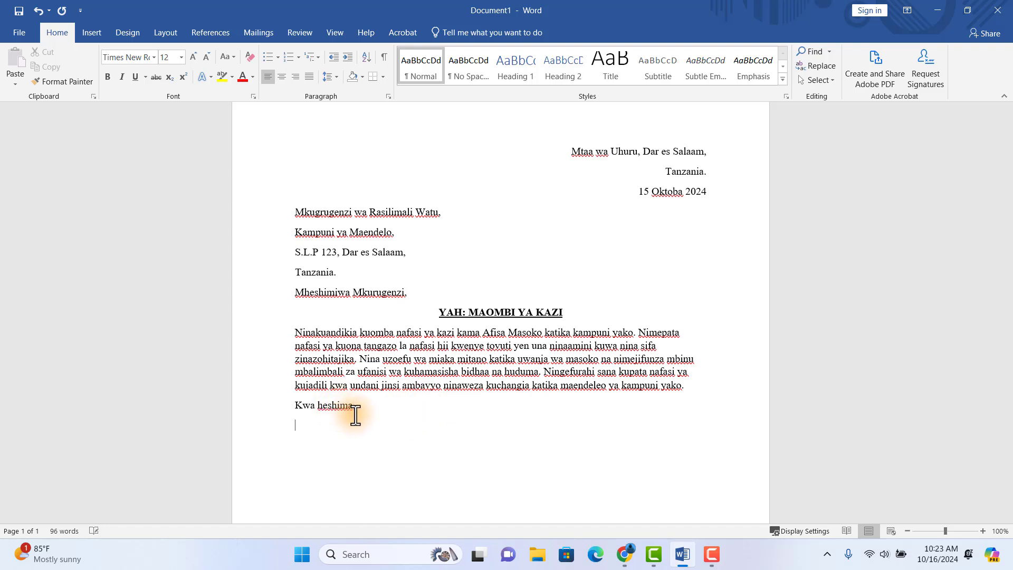
{"action": "type", "text": "(Saini)"}
{"action": "key", "text": "Return"}
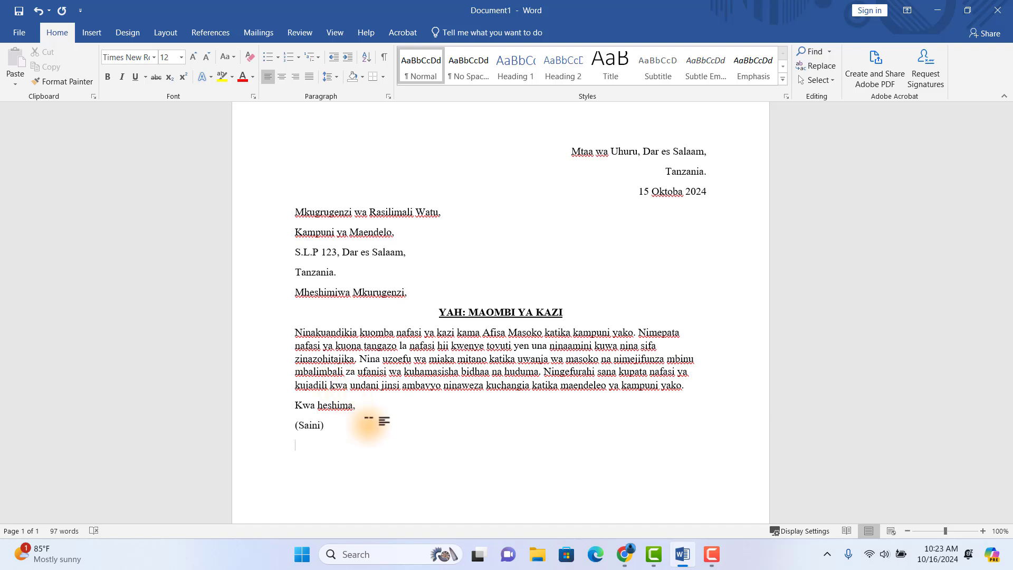
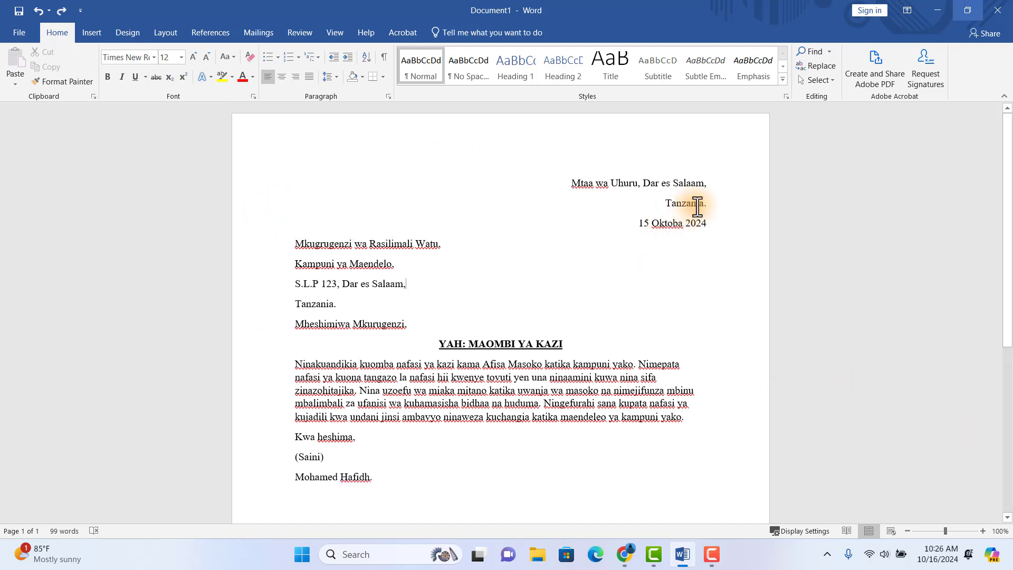
- Type the sender's full name, ending with a full stop, under '(Saini)'
{"action": "left_click", "coordinate": [707, 204]}
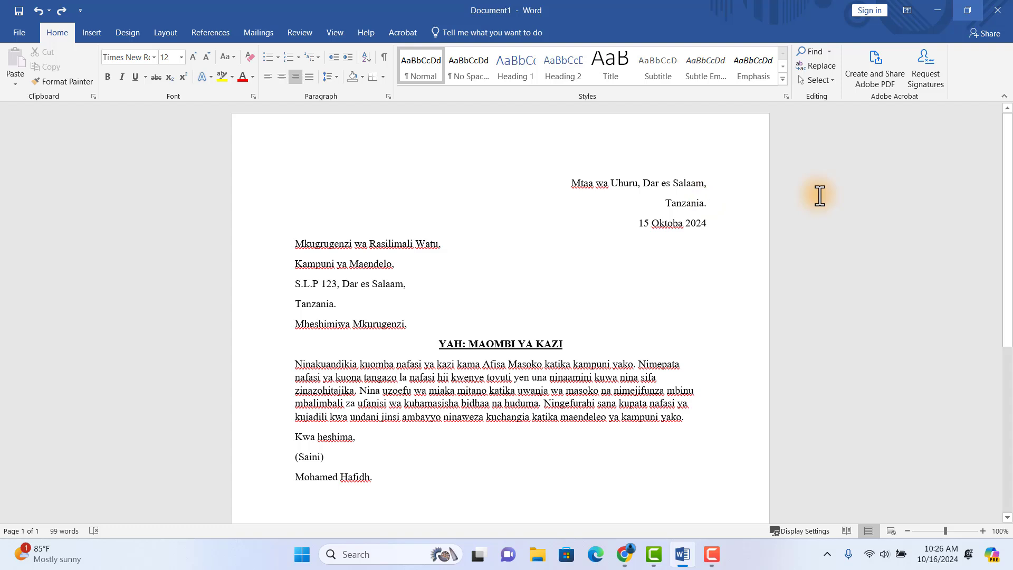
{"action": "key", "text": "Return"}
{"action": "key", "text": "BackSpace"}
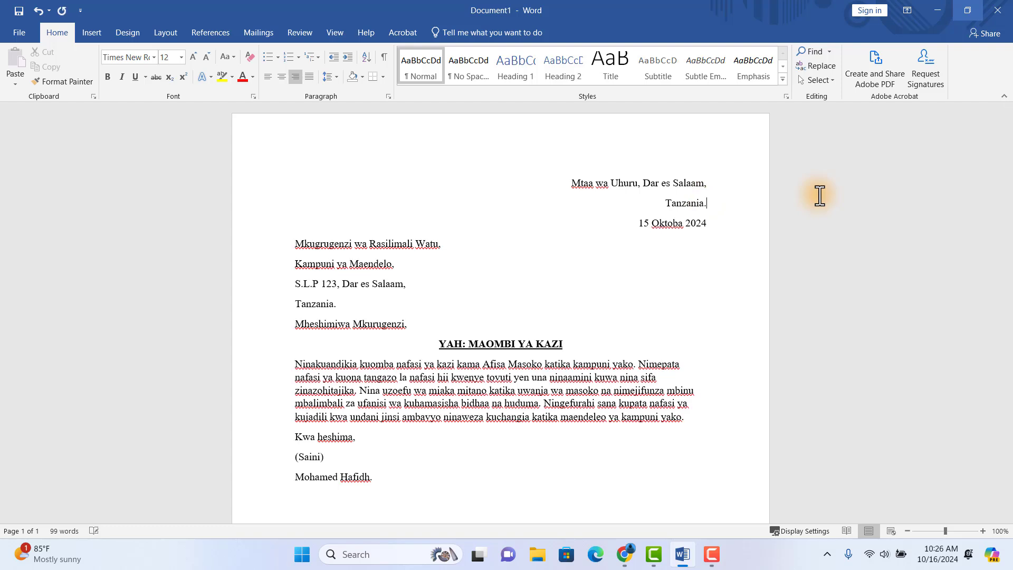
{"action": "left_click", "coordinate": [715, 182]}
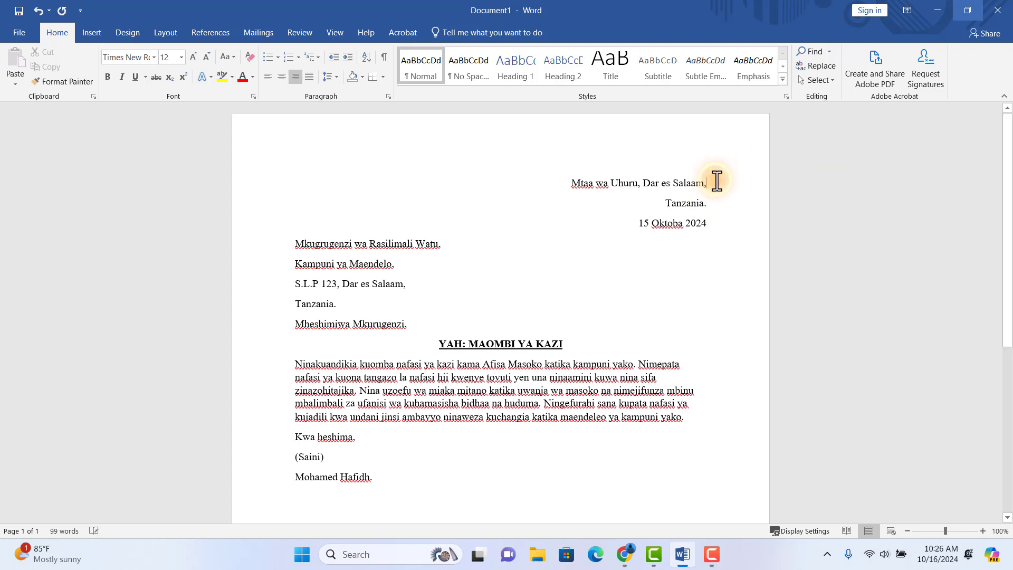
{"action": "key", "text": "Return"}
{"action": "type", "text": "S."}
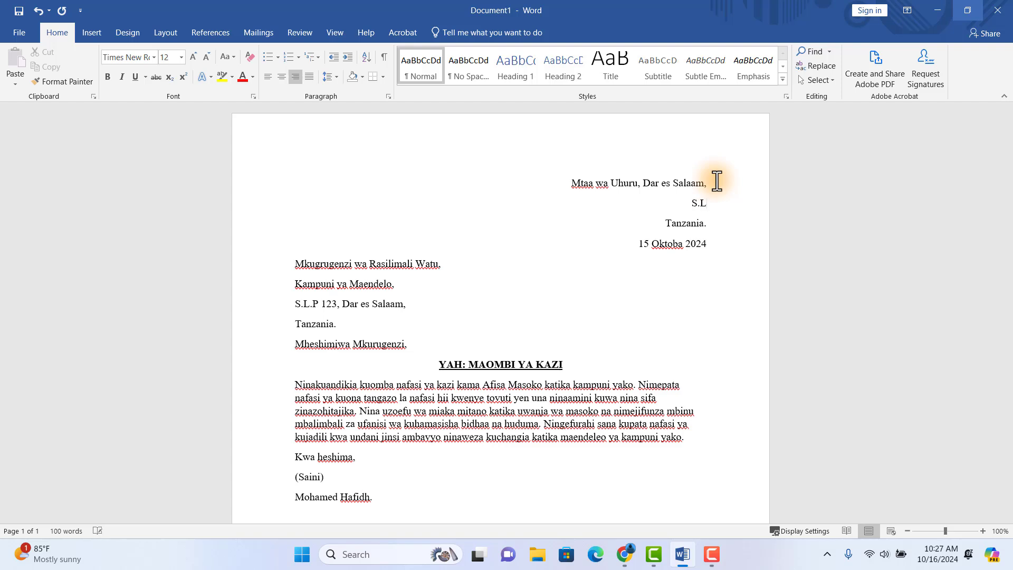
{"action": "type", "text": "L.P 567"}
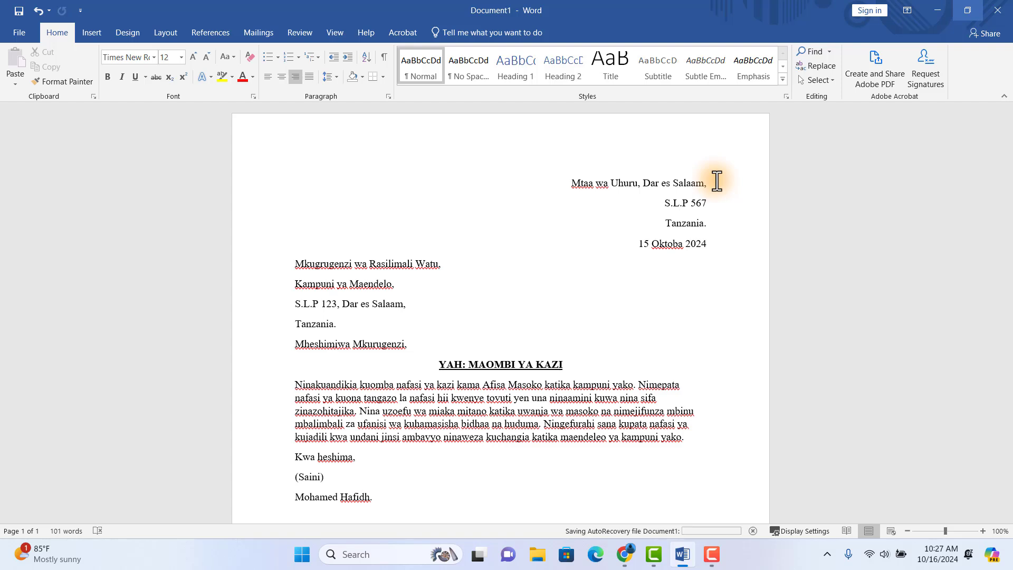
{"action": "type", "text": ","}
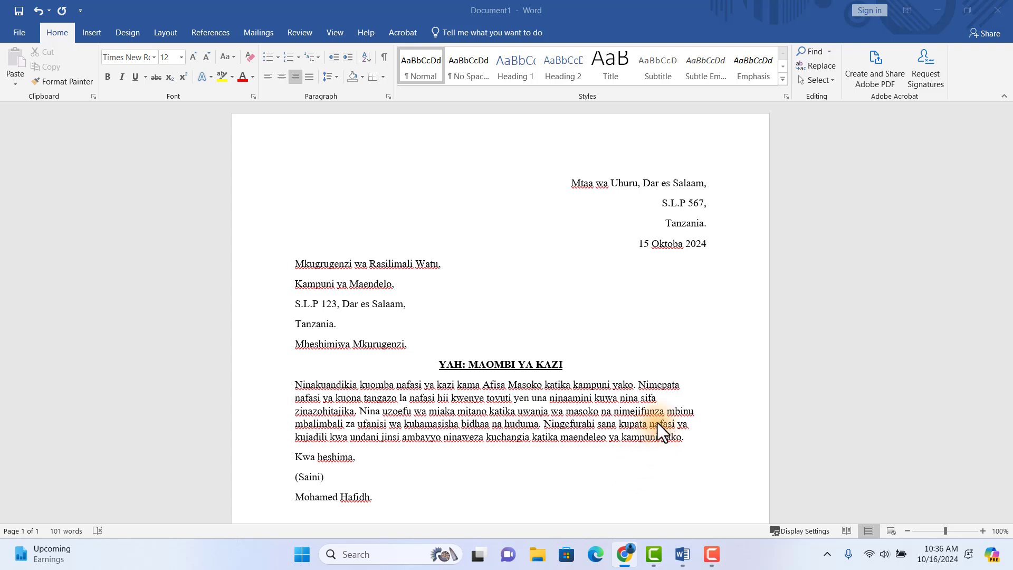
{"action": "scroll", "coordinate": [664, 364], "scroll_direction": "down", "scroll_amount": 1}
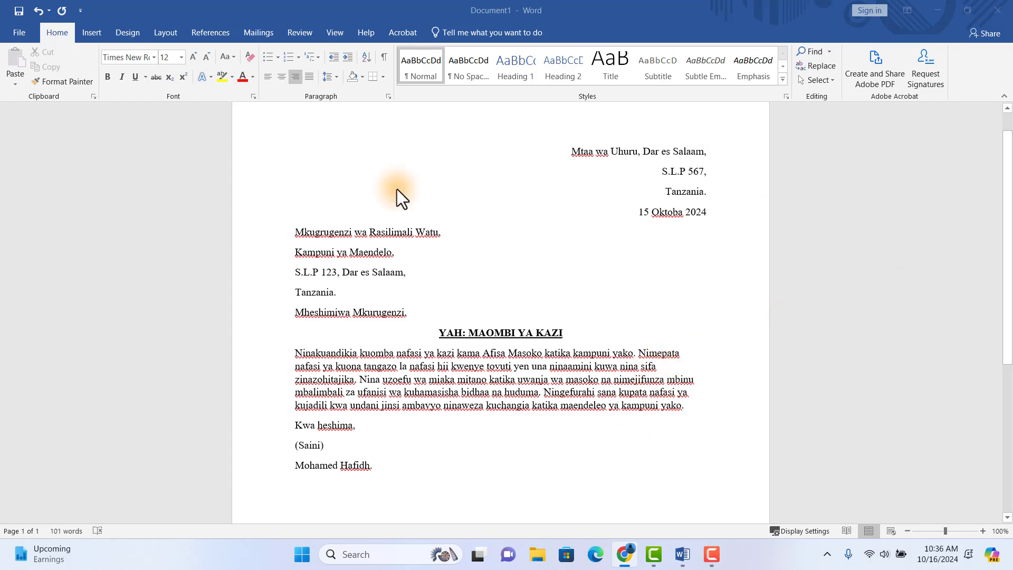